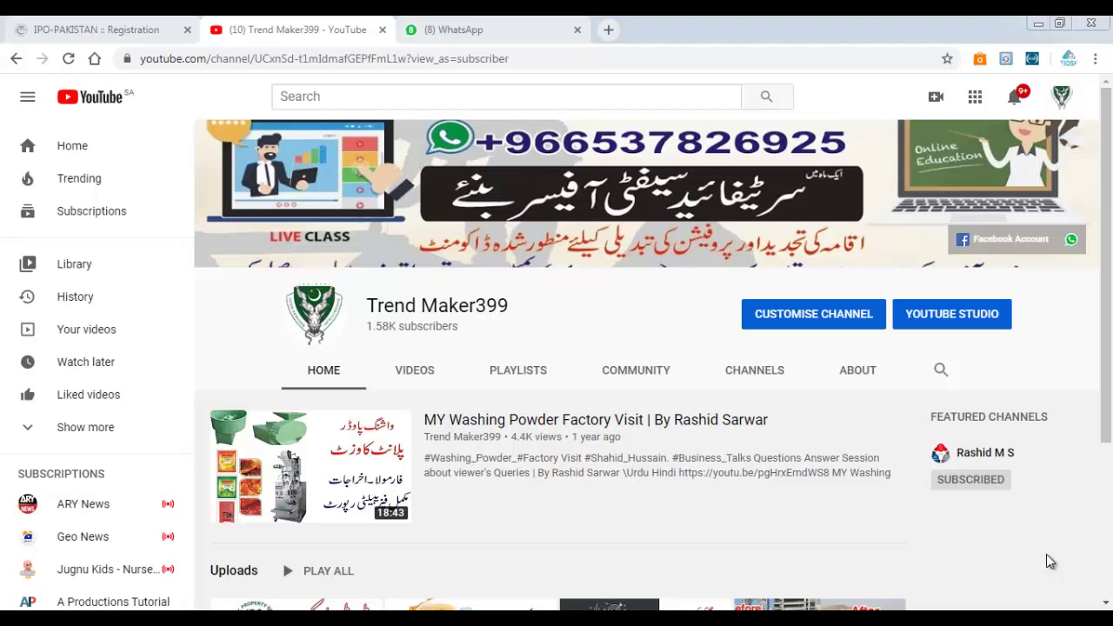
- Switch from the YouTube channel page to the WhatsApp Web chat
{"action": "left_click", "coordinate": [502, 24]}
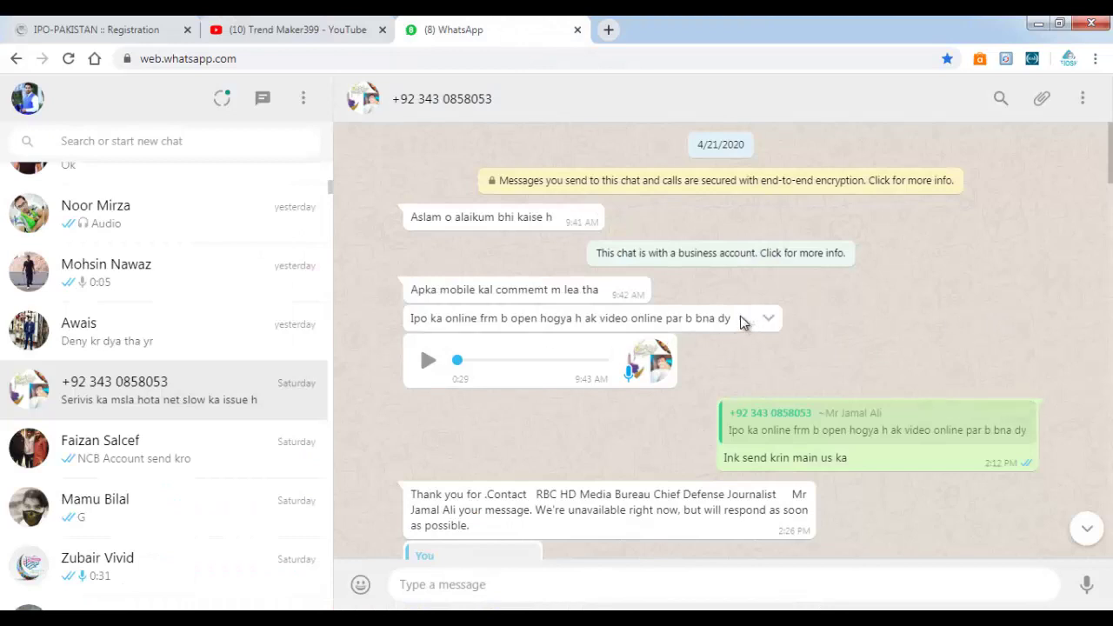
- Highlight the earlier chat messages about the IPO form, then return to the IPO registration form
{"action": "left_click_drag", "start_coordinate": [571, 336], "coordinate": [635, 397]}
{"action": "mouse_move", "coordinate": [596, 494]}
{"action": "left_mouse_down"}
{"action": "mouse_move", "coordinate": [772, 494]}
{"action": "mouse_move", "coordinate": [800, 275]}
{"action": "mouse_move", "coordinate": [769, 224]}
{"action": "left_mouse_up"}
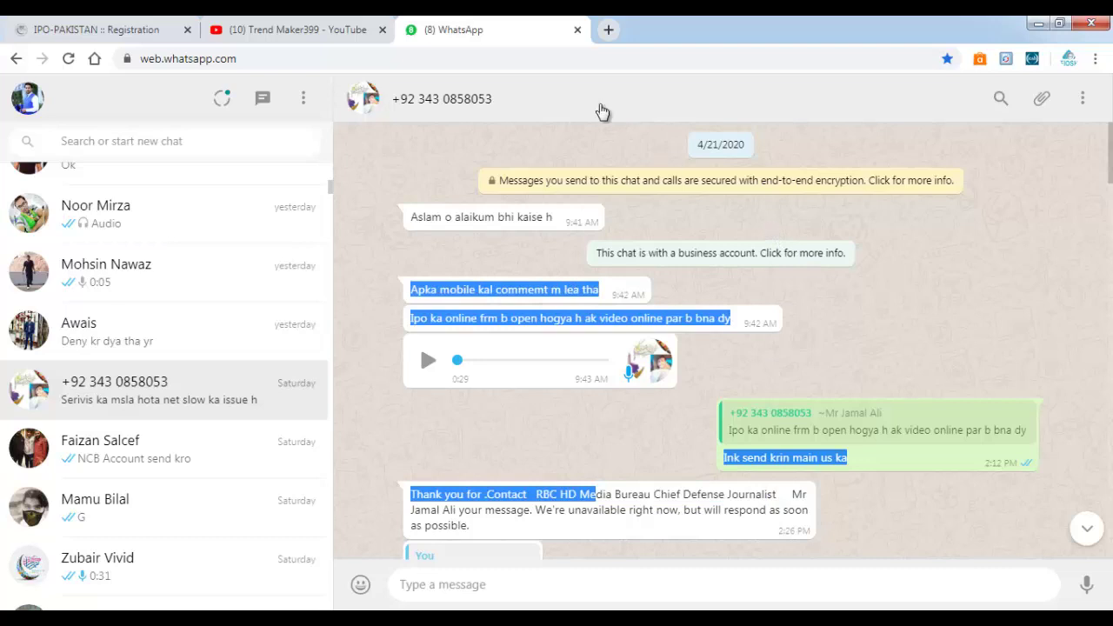
{"action": "left_click", "coordinate": [308, 26]}
{"action": "left_click", "coordinate": [96, 26]}
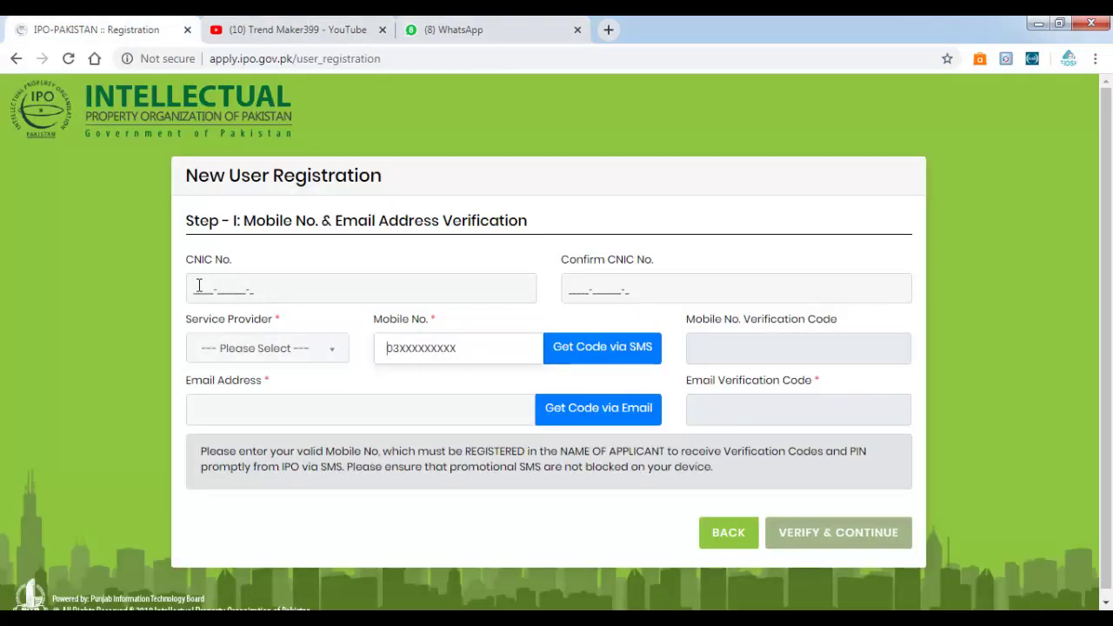
- Enter the applicant's CNIC number in both the CNIC No. and Confirm CNIC No. fields
{"action": "left_click_drag", "start_coordinate": [200, 284], "coordinate": [314, 302]}
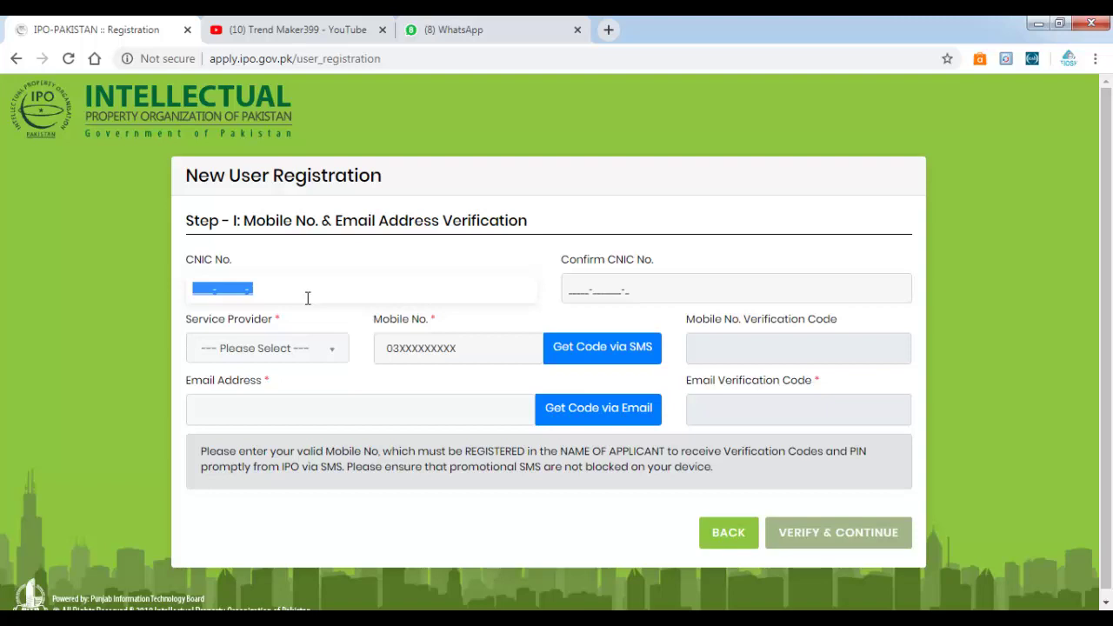
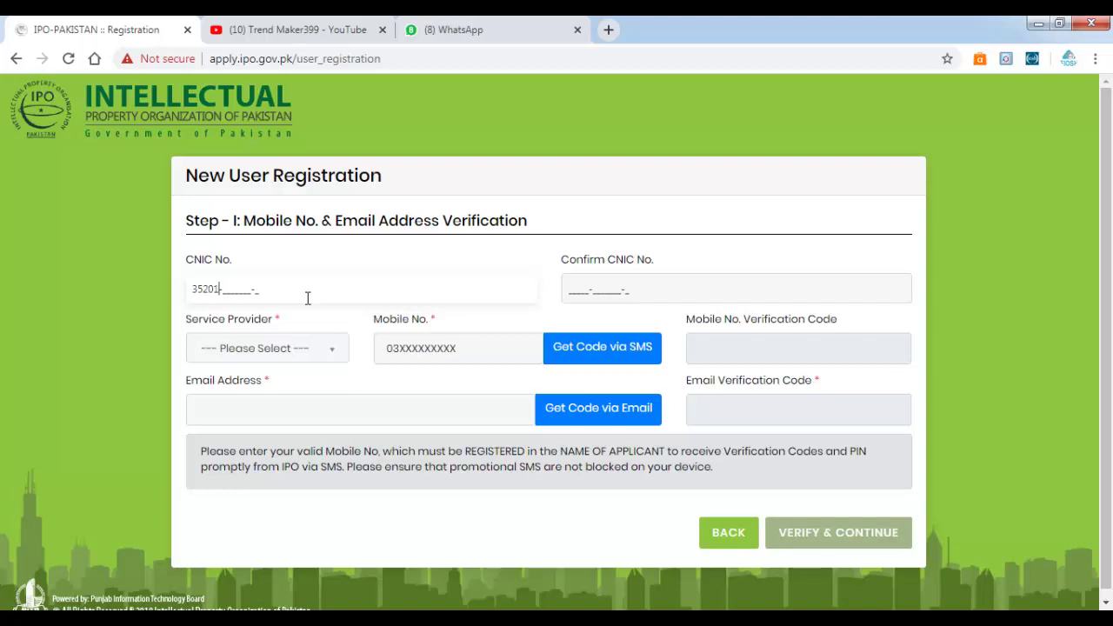
{"action": "key", "text": "Tab"}
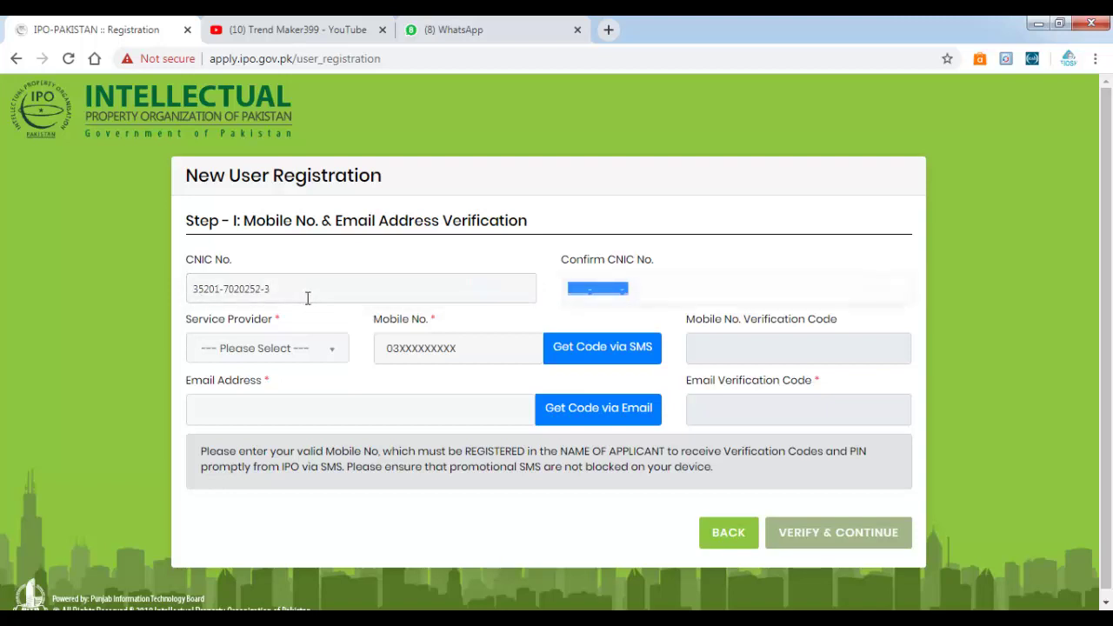
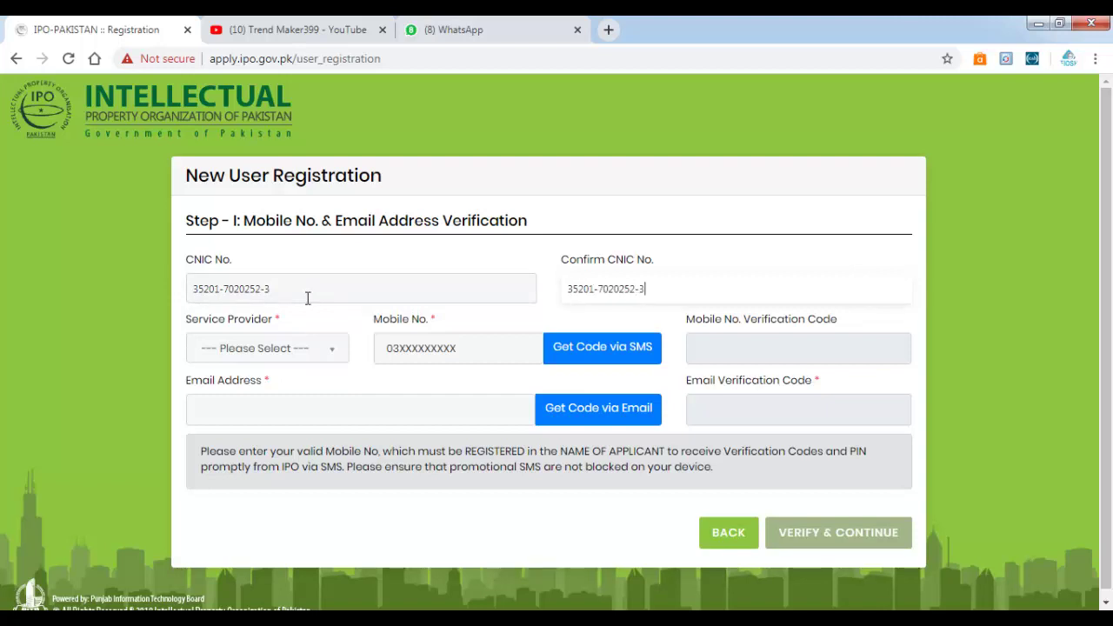
{"action": "key", "text": "Tab"}
{"action": "key", "text": "Tab"}
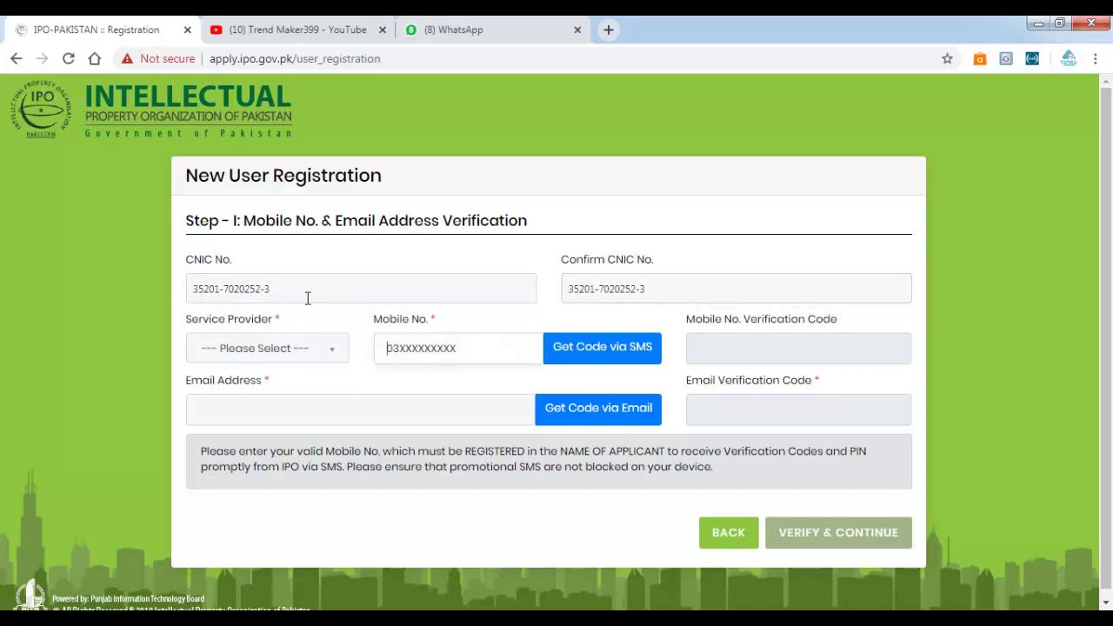
{"action": "left_click", "coordinate": [317, 355]}
- Choose MOBILINK as the service provider and enter the applicant's mobile number
{"action": "left_click", "coordinate": [305, 423]}
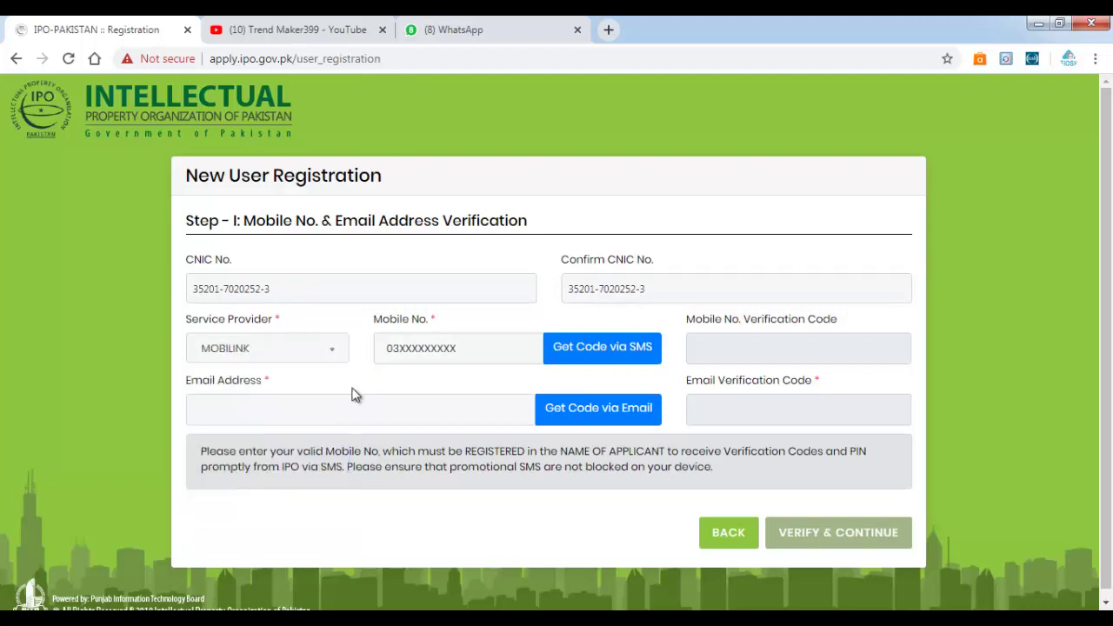
{"action": "left_click", "coordinate": [389, 351]}
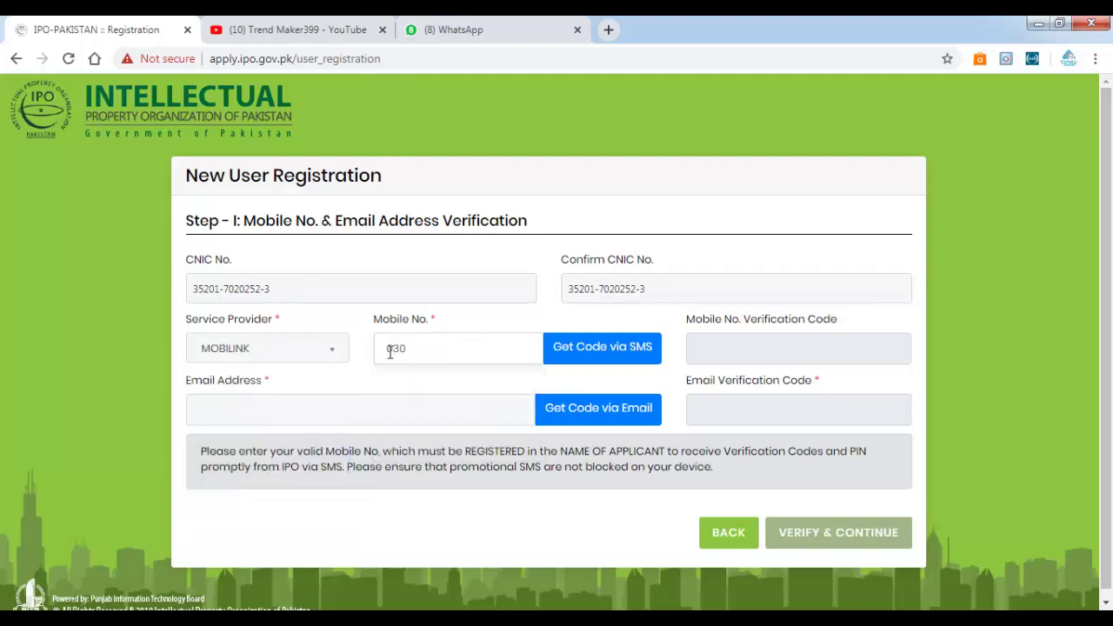
- Type the applicant's e-mail address, correcting a few stray letters along the way
{"action": "left_click", "coordinate": [471, 413]}
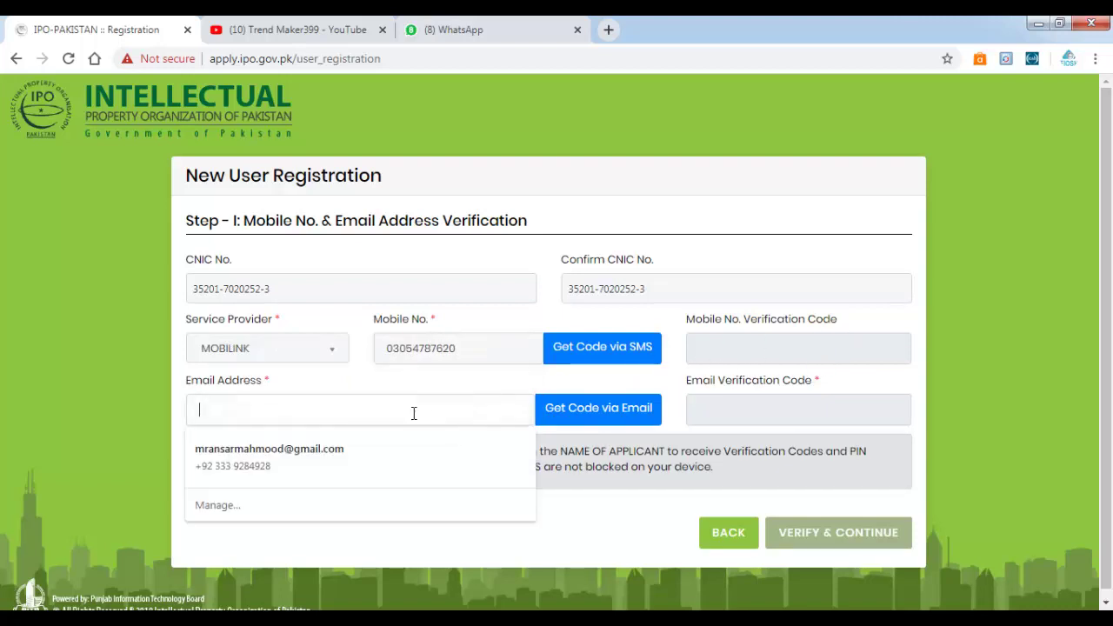
{"action": "key", "text": "BackSpace"}
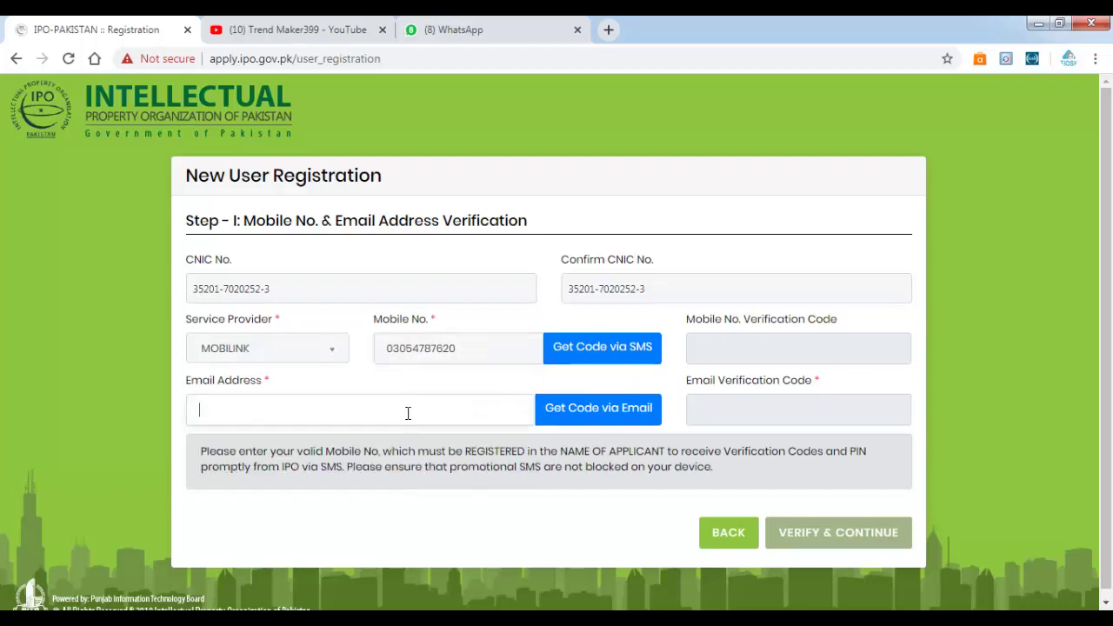
{"action": "type", "text": "M"}
{"action": "key", "text": "BackSpace"}
{"action": "type", "text": "M"}
{"action": "key", "text": "BackSpace"}
{"action": "type", "text": "MR"}
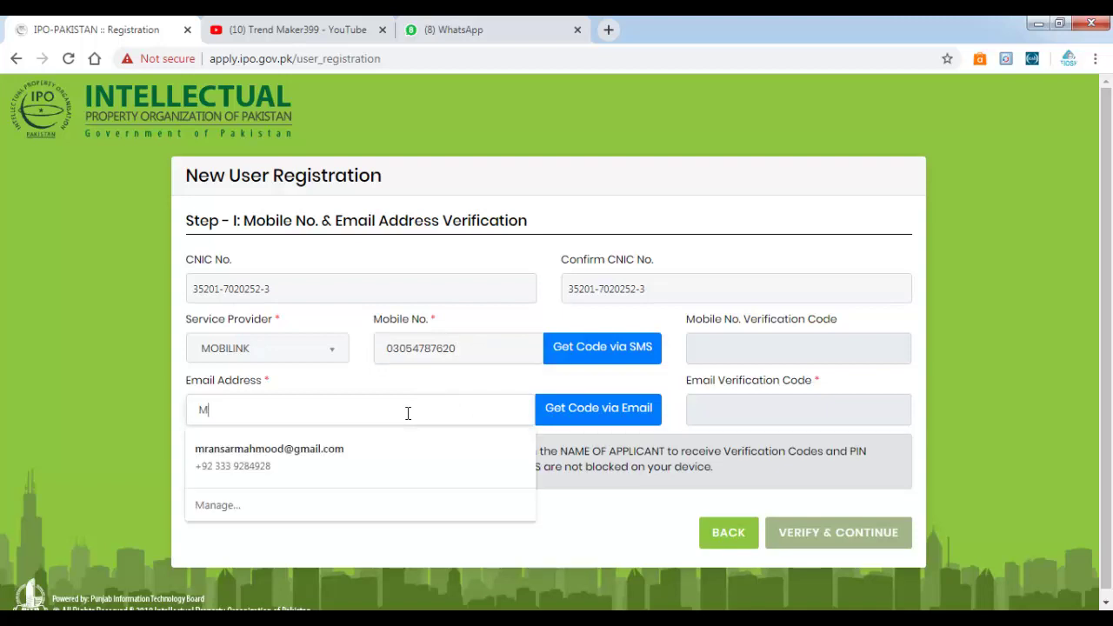
{"action": "key", "text": "BackSpace"}
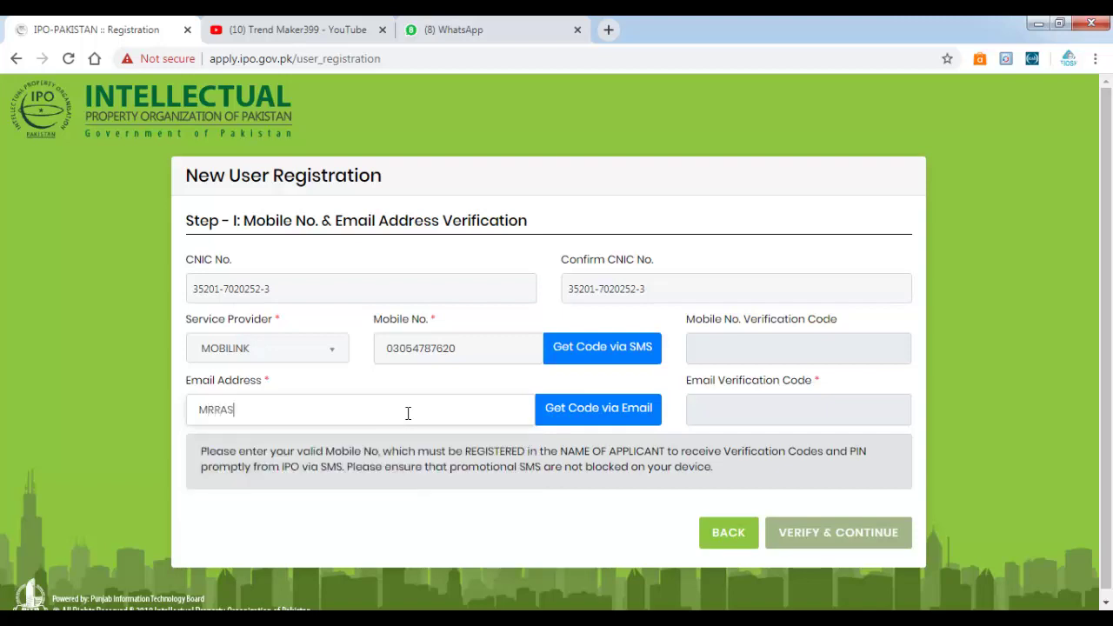
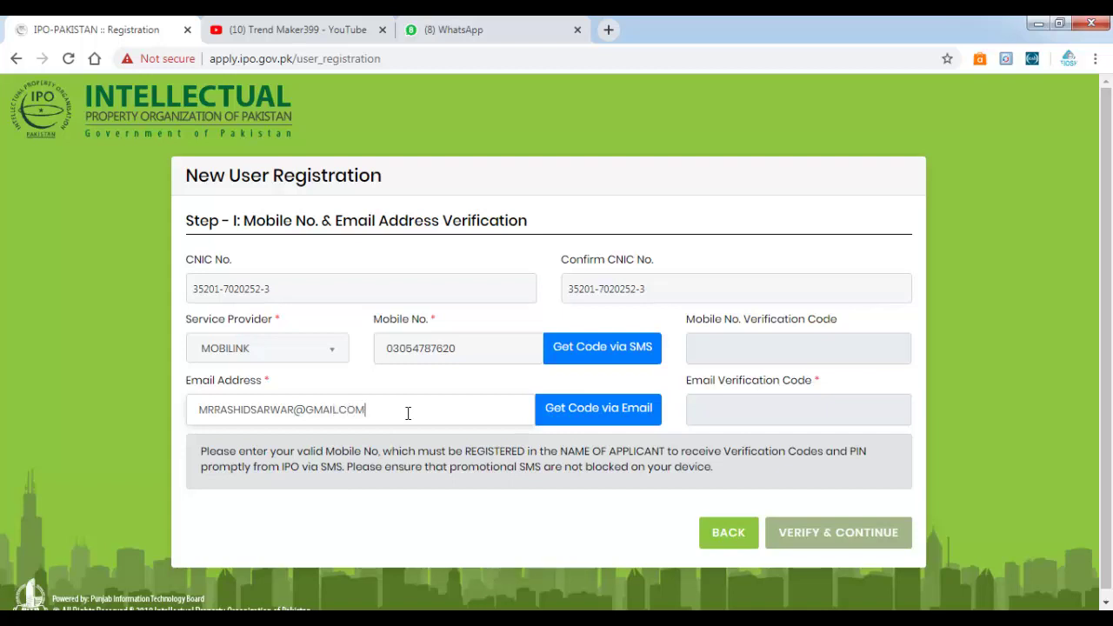
- Request verification codes by SMS and by e-mail
{"action": "left_click", "coordinate": [596, 348]}
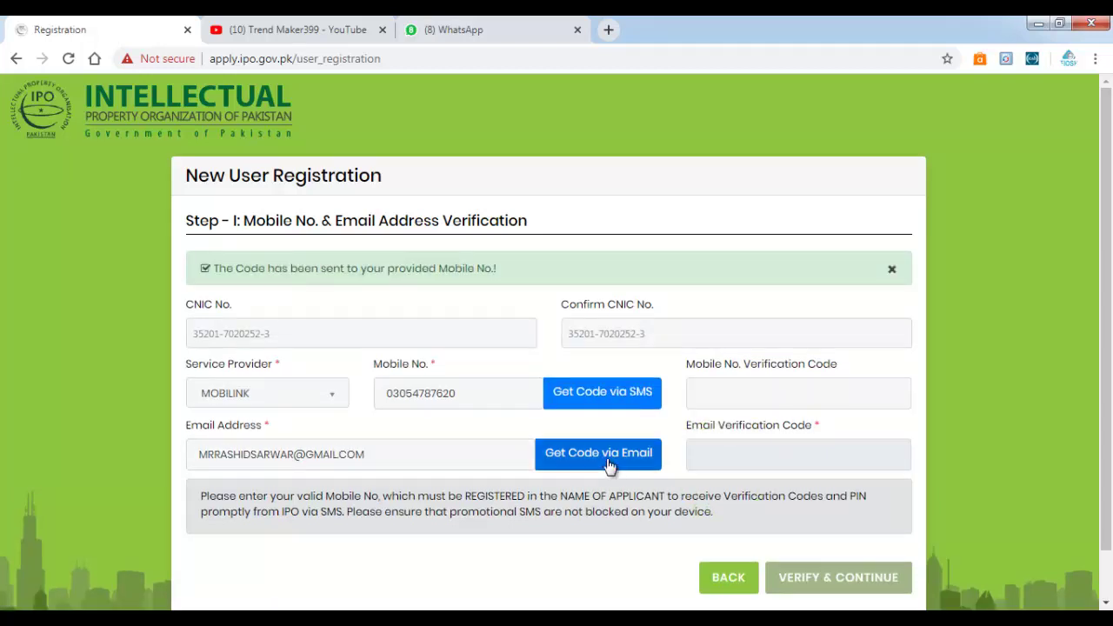
{"action": "left_click", "coordinate": [609, 463]}
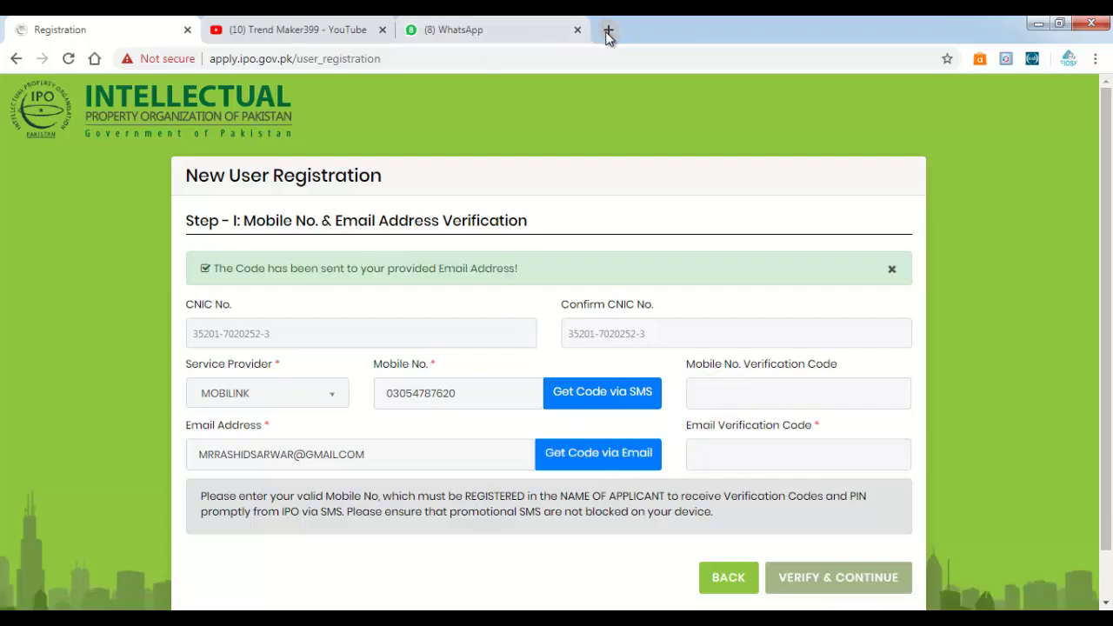
{"action": "left_click", "coordinate": [609, 30]}
- Go to the Google homepage in a new tab and open Gmail
{"action": "type", "text": "g"}
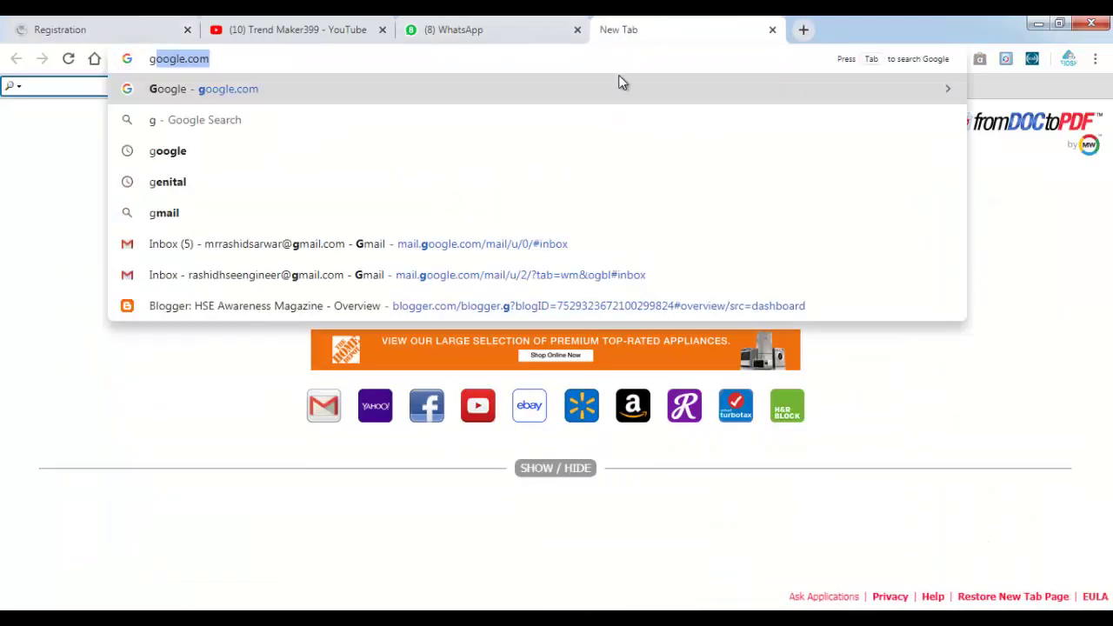
{"action": "key", "text": "Return"}
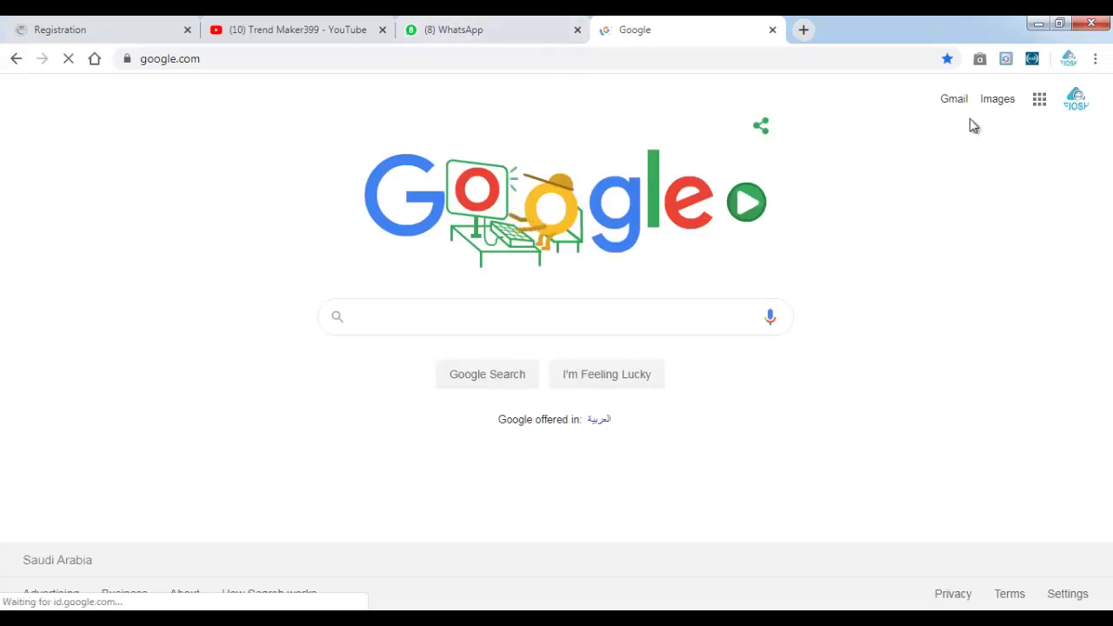
{"action": "left_click", "coordinate": [954, 101]}
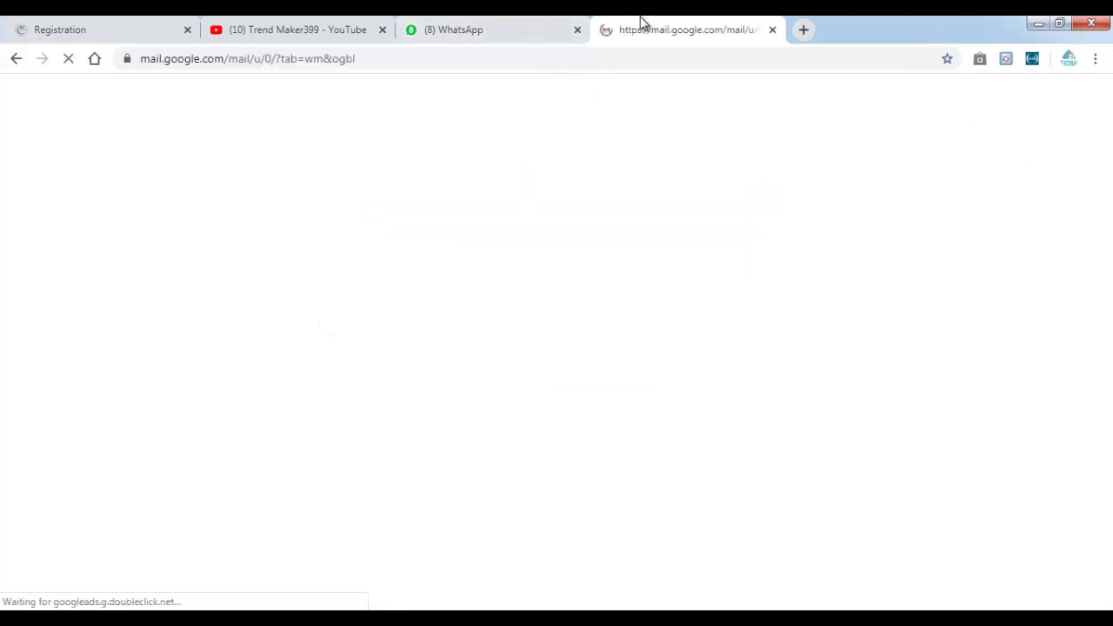
{"action": "left_click", "coordinate": [149, 24]}
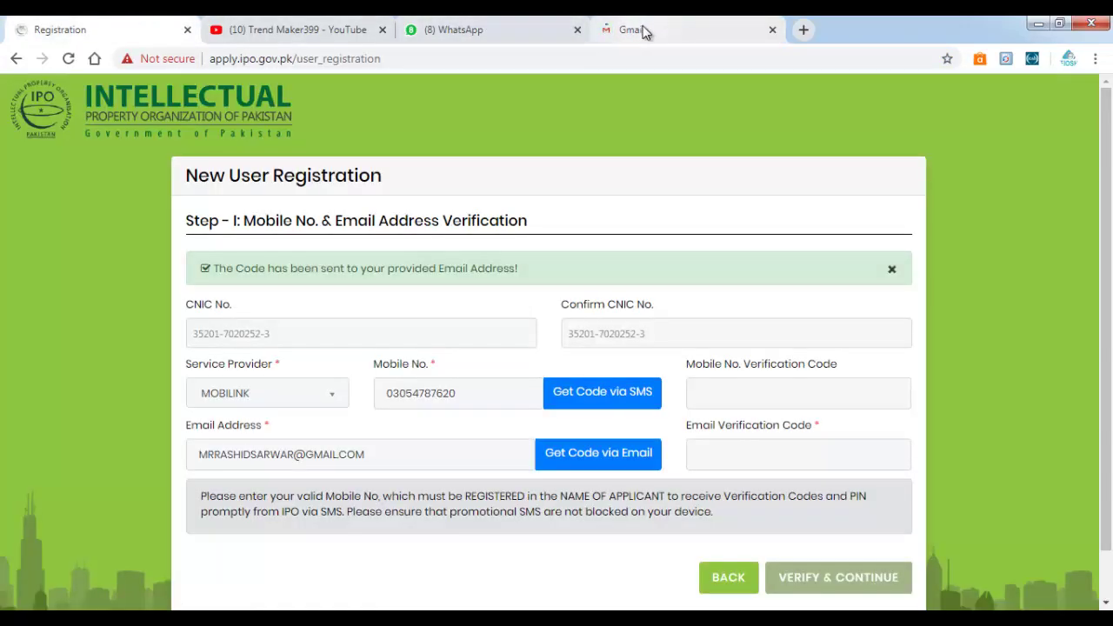
{"action": "left_click", "coordinate": [643, 27]}
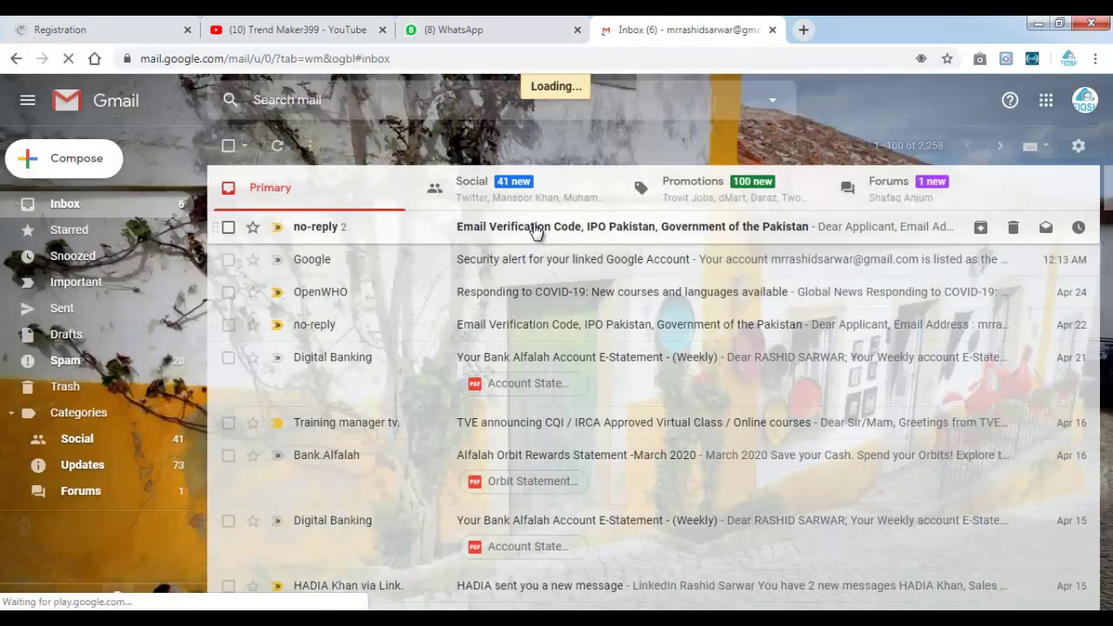
- Open the IPO Pakistan verification e-mail and copy its verification code
{"action": "left_click", "coordinate": [534, 234]}
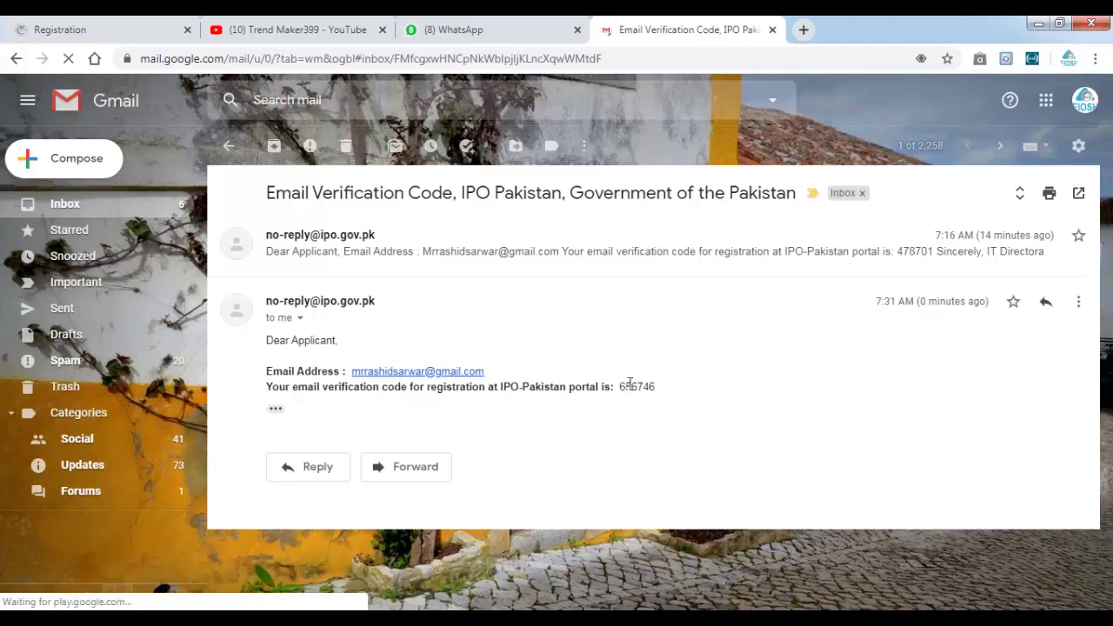
{"action": "left_click_drag", "start_coordinate": [620, 386], "coordinate": [658, 391]}
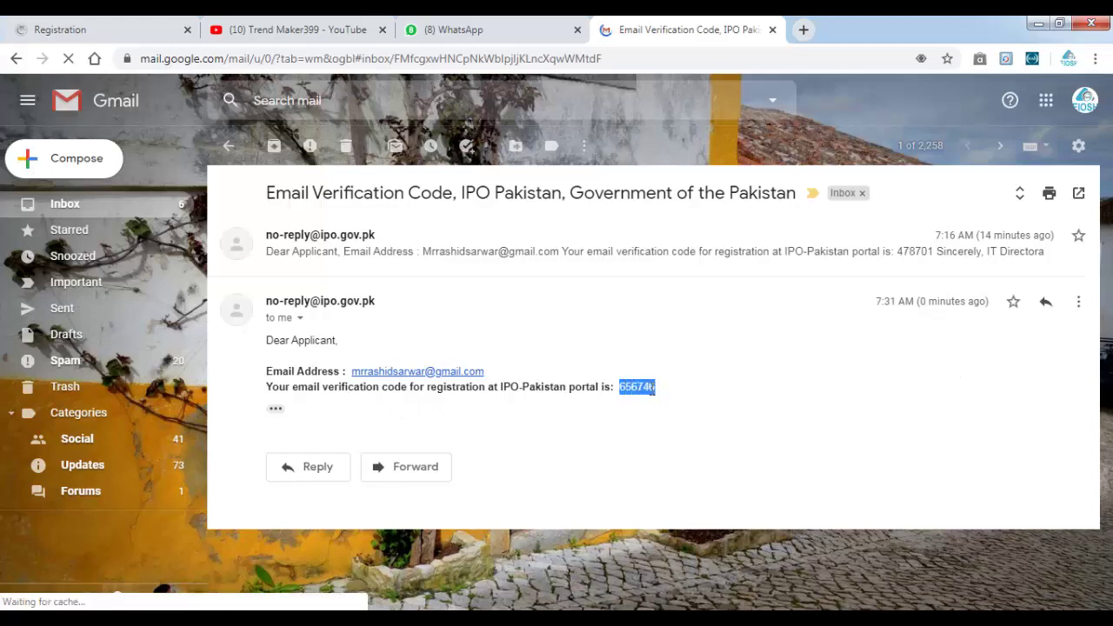
{"action": "right_click", "coordinate": [654, 389]}
{"action": "left_click", "coordinate": [677, 401]}
{"action": "left_click", "coordinate": [437, 21]}
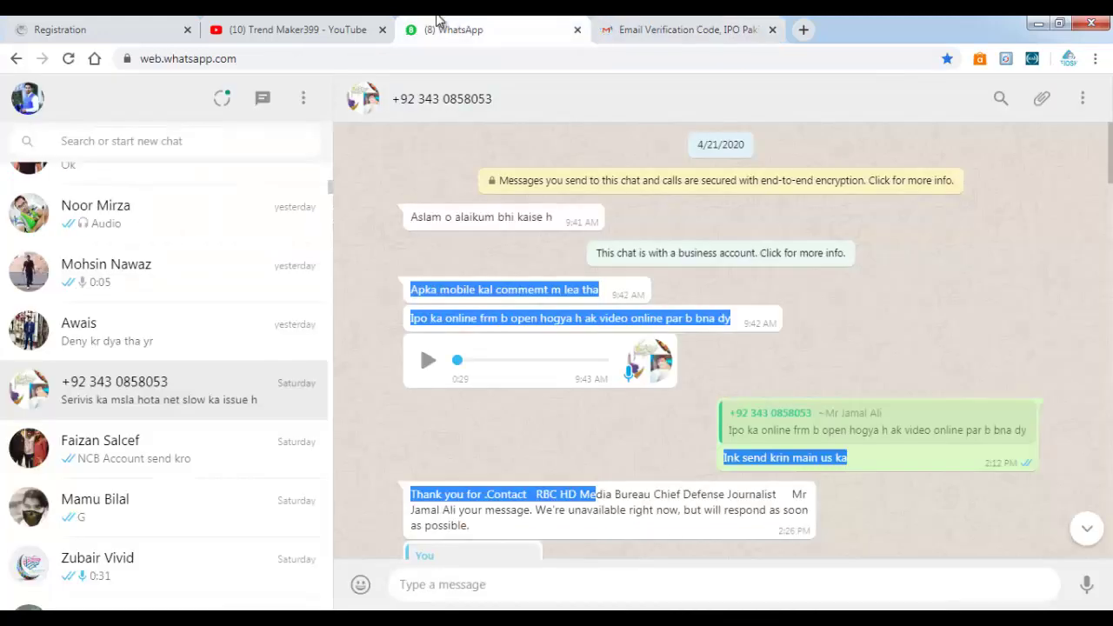
- Paste the e-mail code, enter the SMS code, and verify both to reach Step II
{"action": "left_click", "coordinate": [122, 24]}
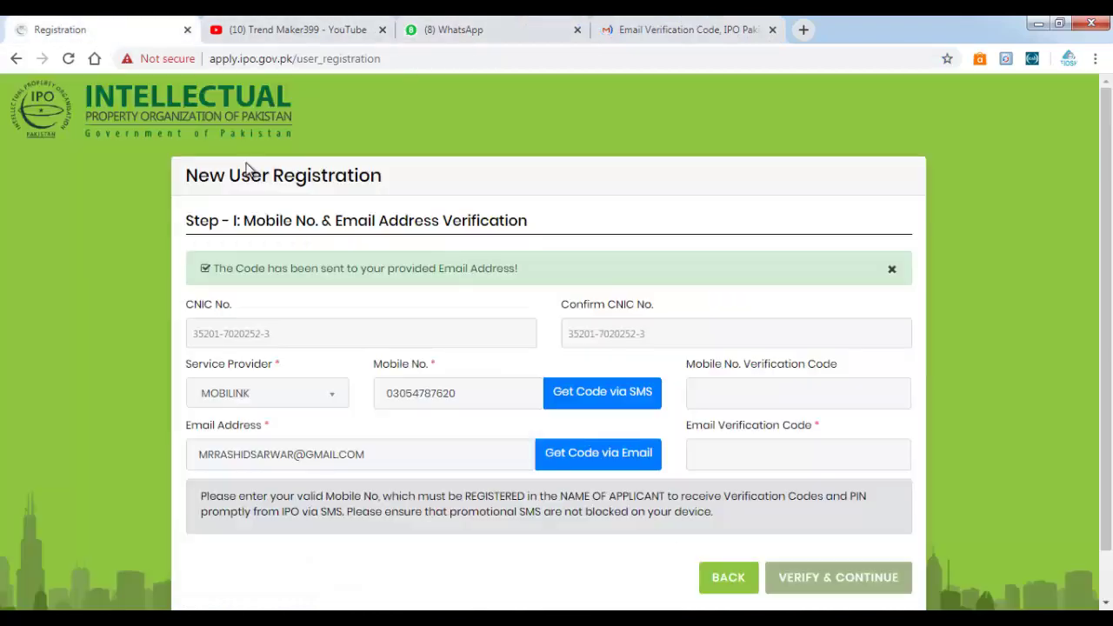
{"action": "left_click", "coordinate": [718, 456]}
{"action": "right_click", "coordinate": [718, 455]}
{"action": "left_click", "coordinate": [762, 331]}
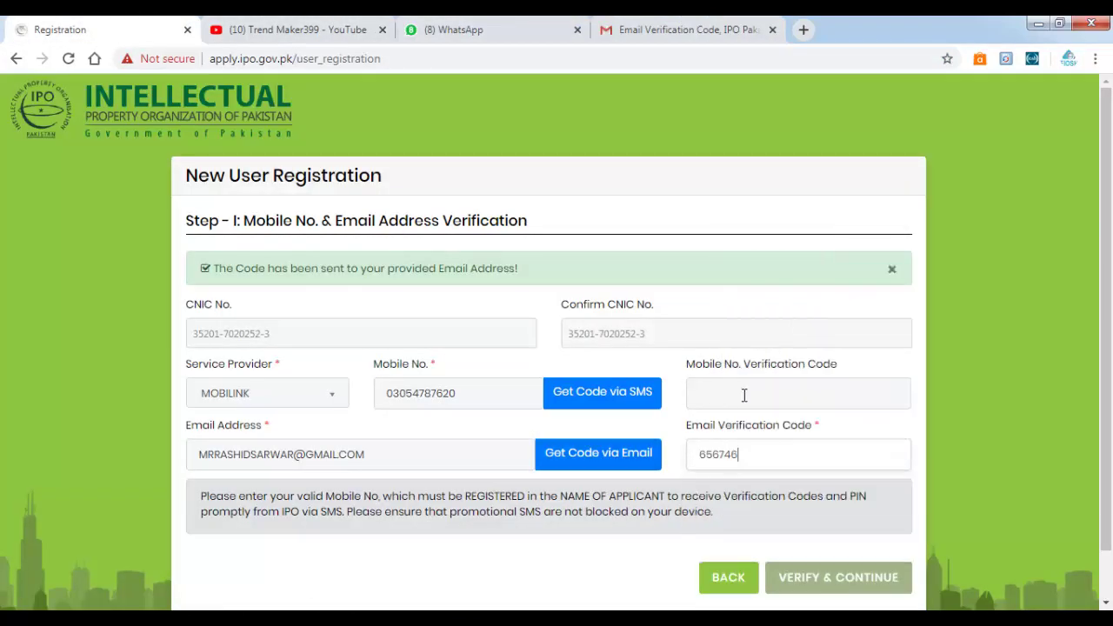
{"action": "left_click", "coordinate": [744, 394]}
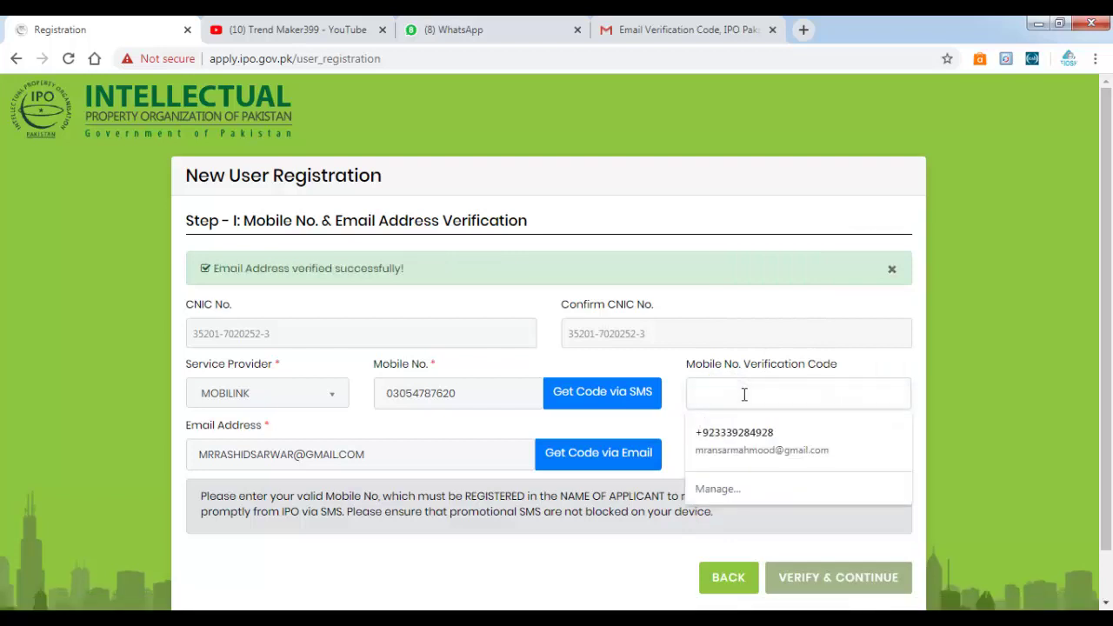
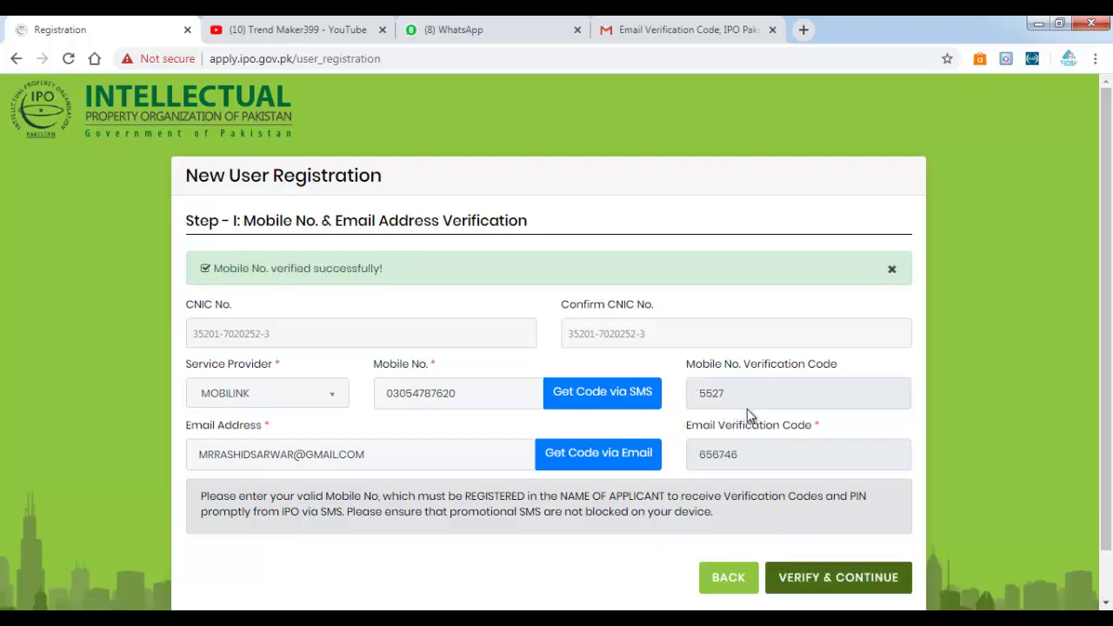
{"action": "left_click", "coordinate": [810, 588]}
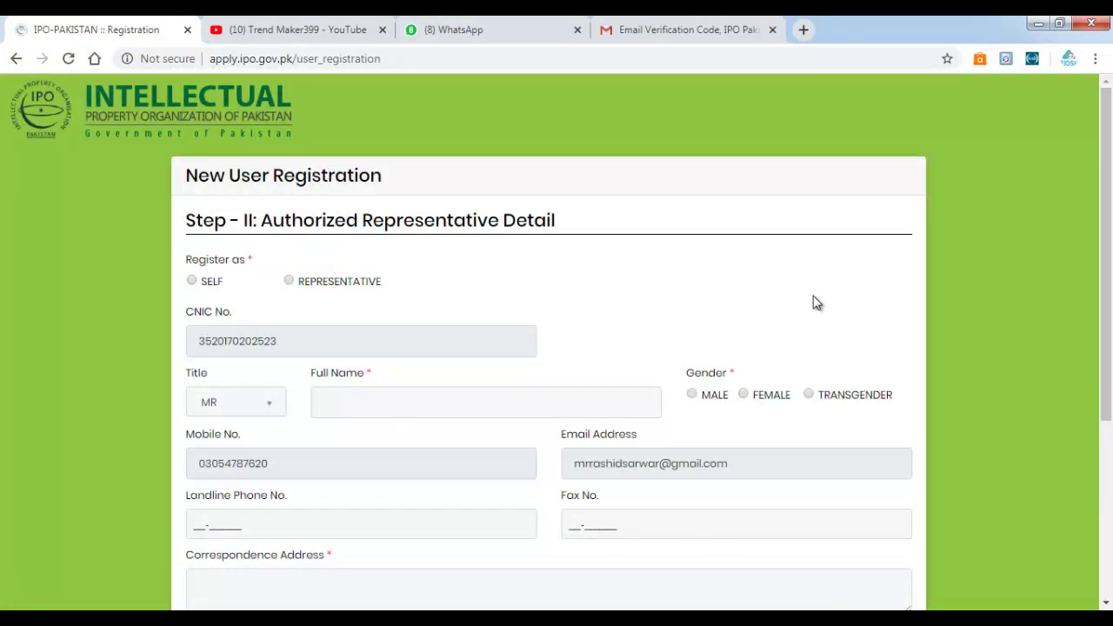
- Select REPRESENTATIVE, enter the applicant's full name, and set gender to MALE
{"action": "left_click_drag", "start_coordinate": [1108, 197], "coordinate": [1111, 262]}
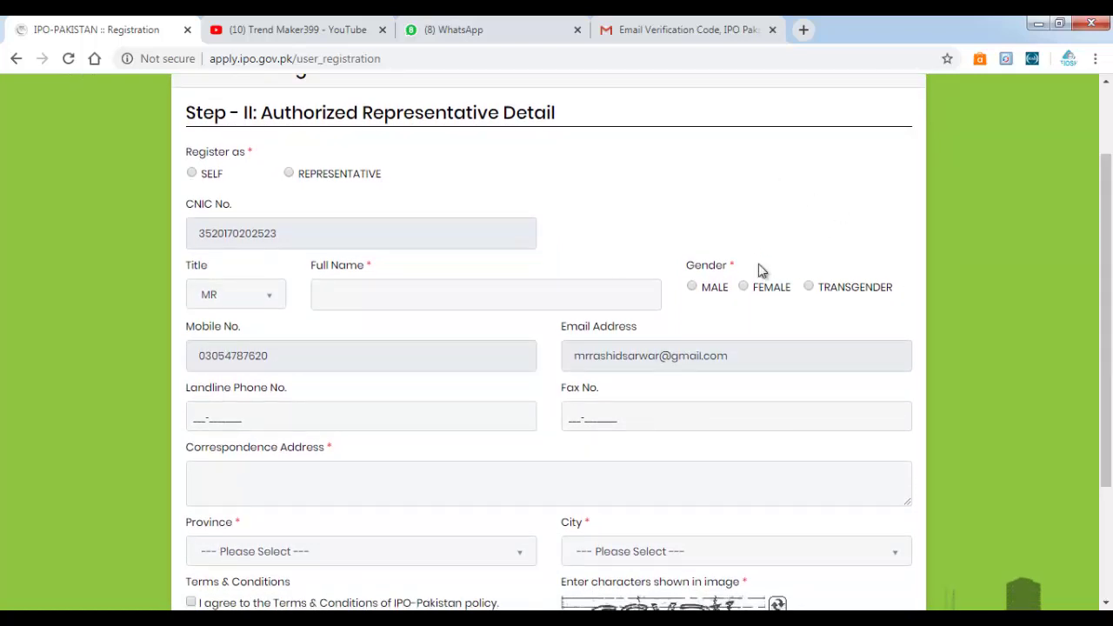
{"action": "left_click", "coordinate": [291, 174]}
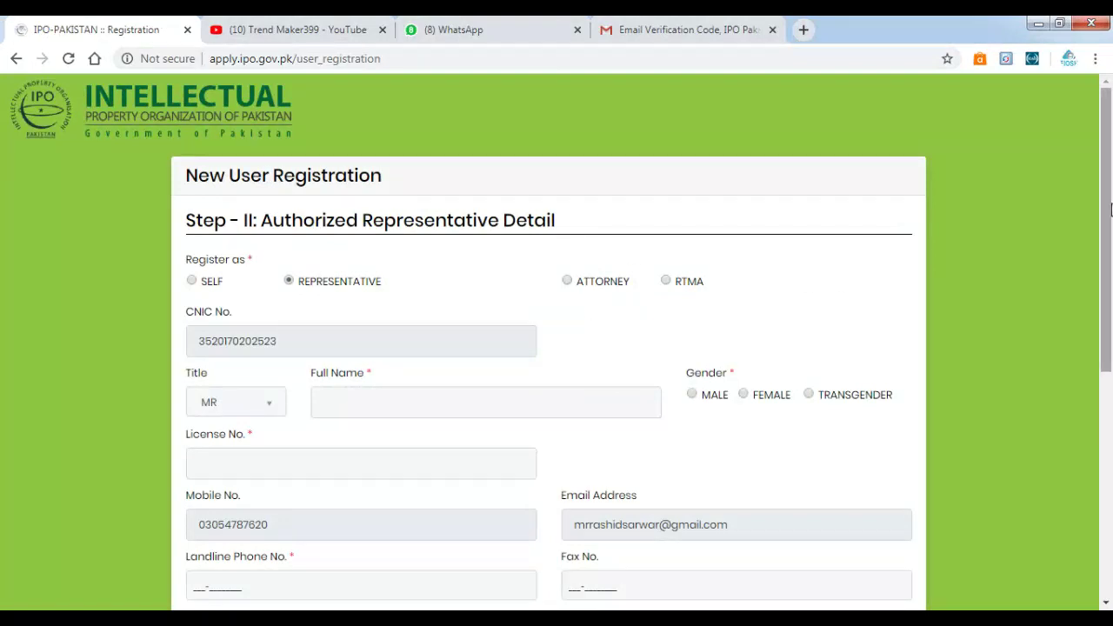
{"action": "scroll", "coordinate": [1044, 218], "scroll_direction": "down", "scroll_amount": 1}
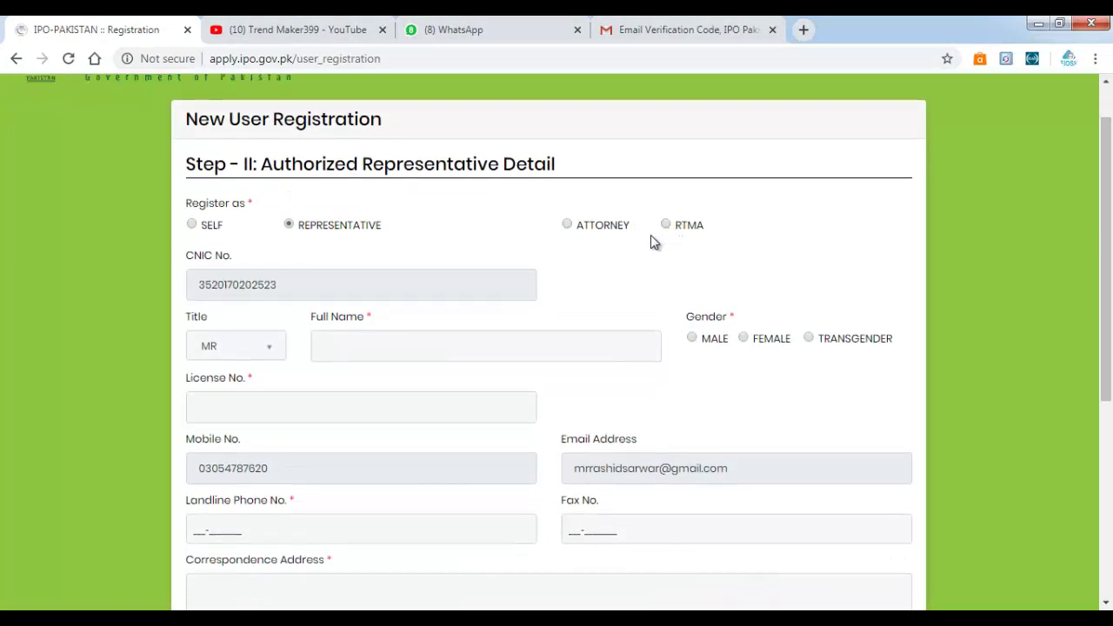
{"action": "left_click", "coordinate": [340, 348]}
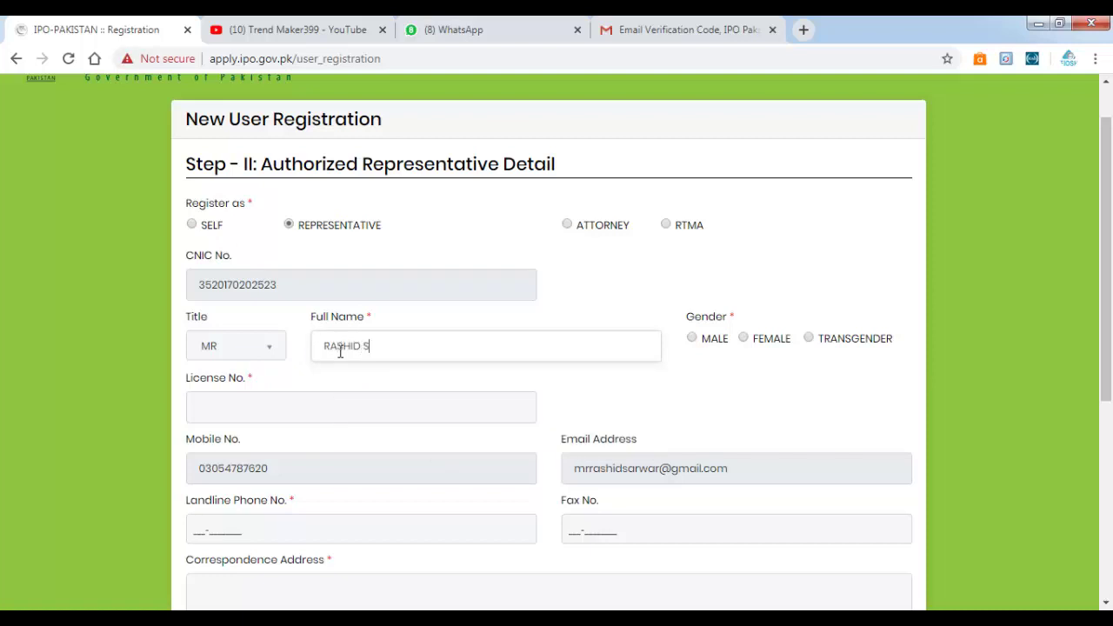
{"action": "left_click", "coordinate": [692, 339]}
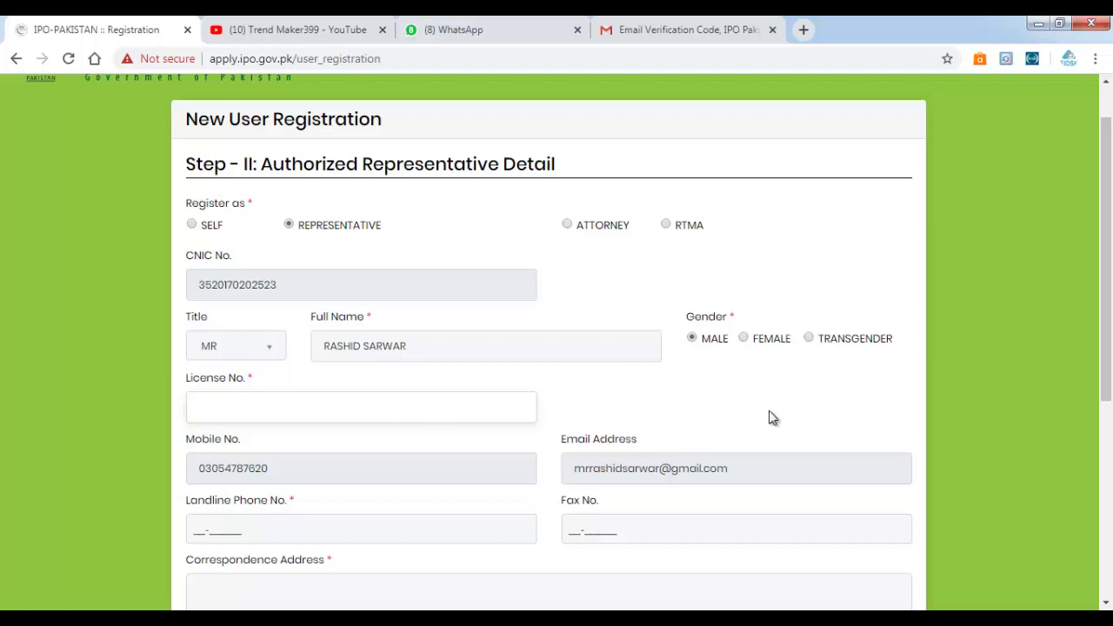
- Fill in the correspondence address from the saved suggestion and correct the landline number
{"action": "scroll", "coordinate": [835, 391], "scroll_direction": "down", "scroll_amount": 2}
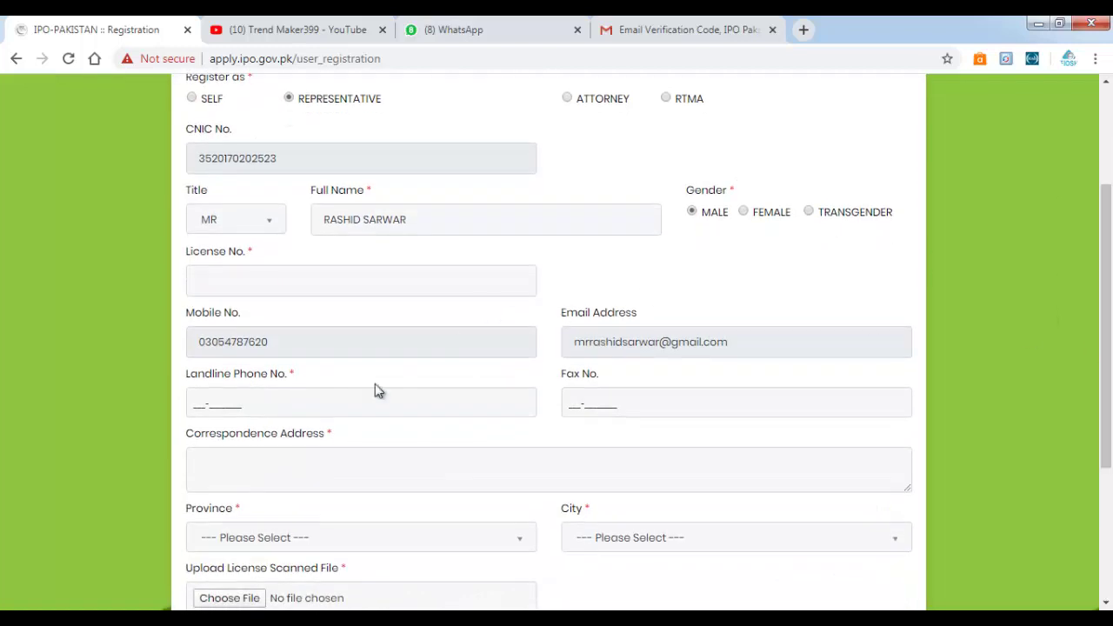
{"action": "left_click", "coordinate": [200, 405]}
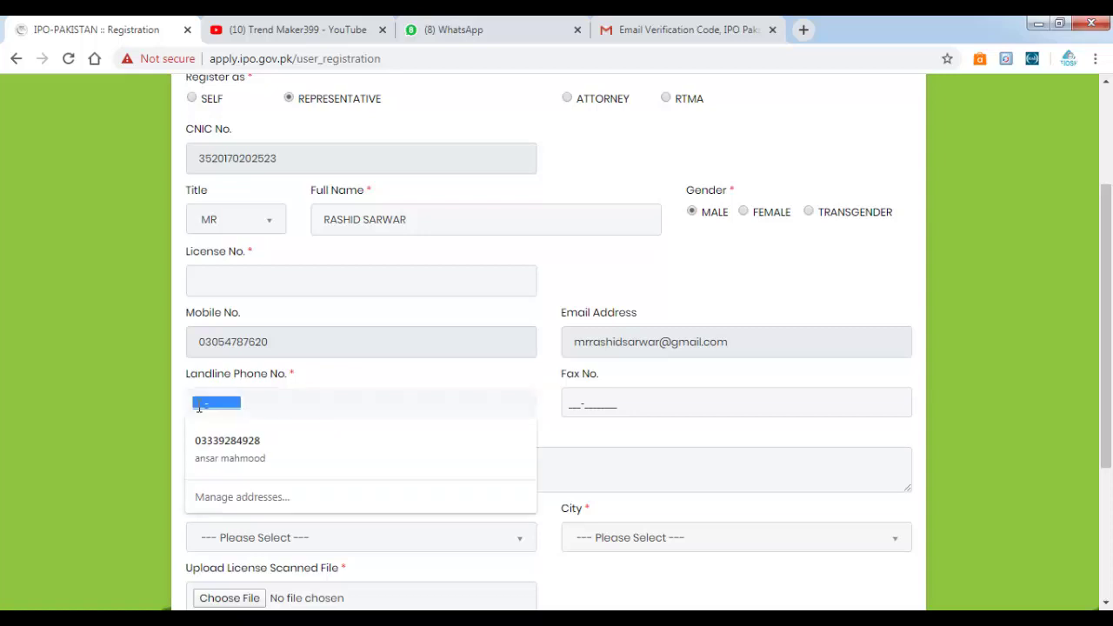
{"action": "left_click", "coordinate": [618, 273]}
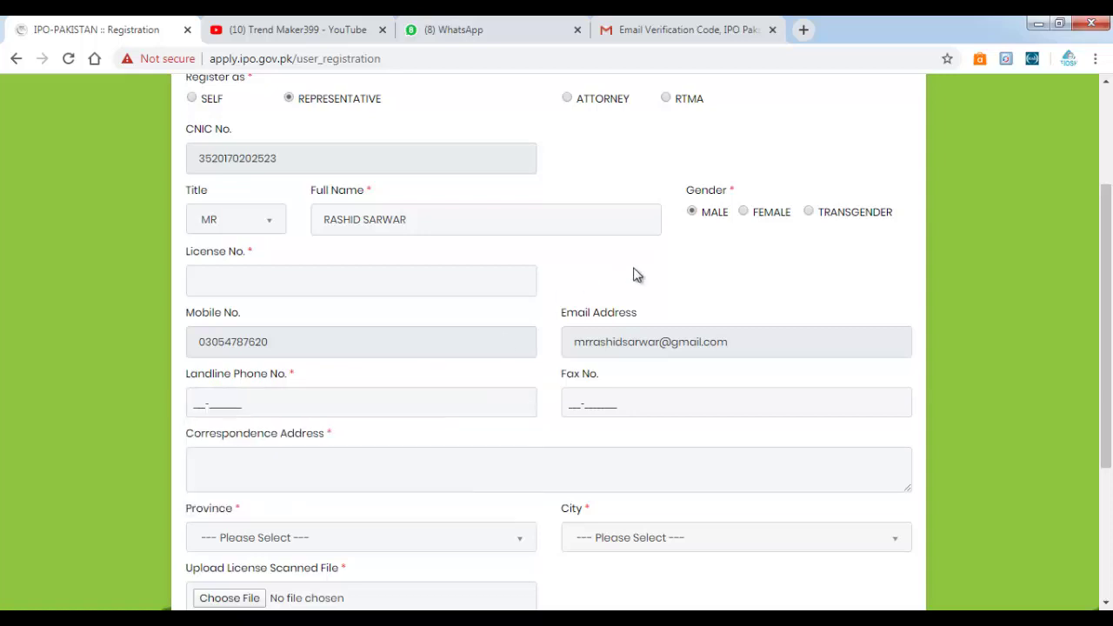
{"action": "left_click_drag", "start_coordinate": [1110, 282], "coordinate": [1109, 362]}
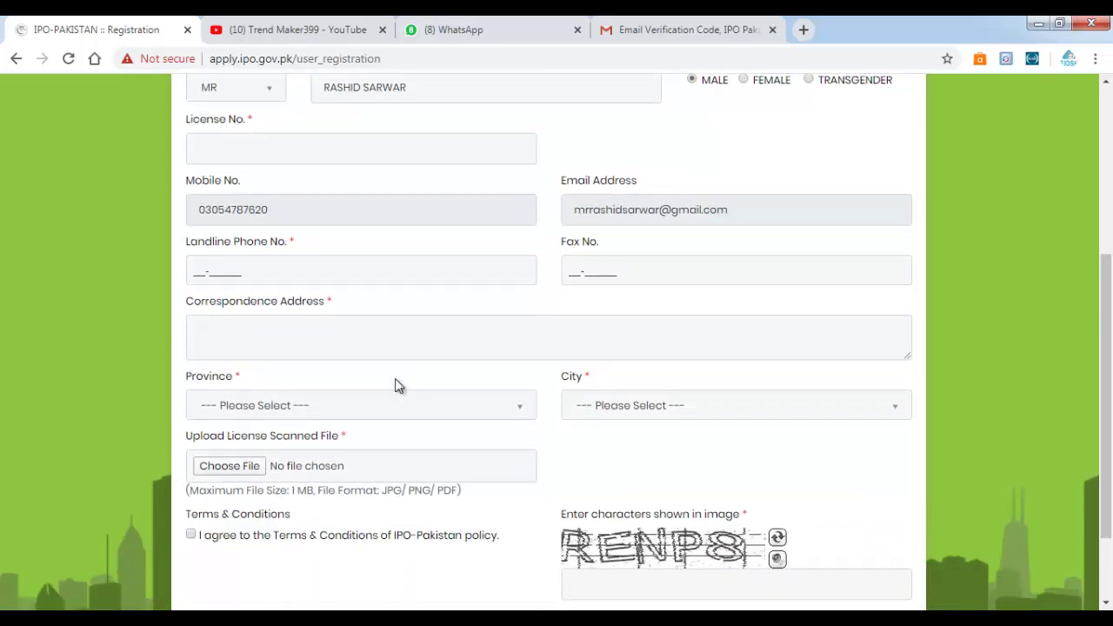
{"action": "left_click", "coordinate": [283, 331]}
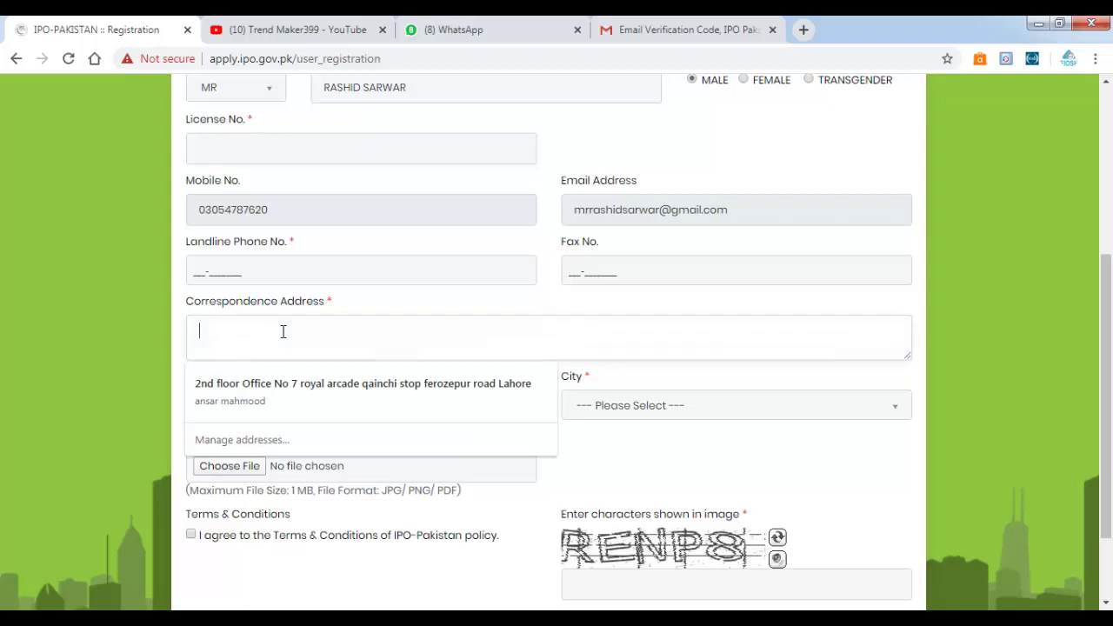
{"action": "left_click", "coordinate": [378, 386]}
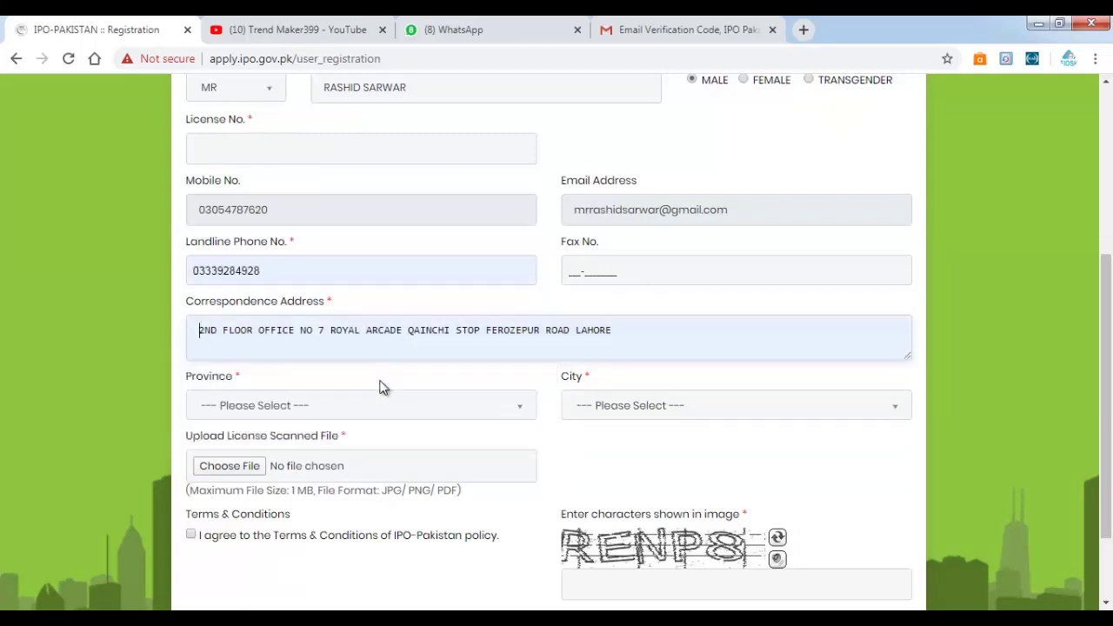
{"action": "triple_click", "coordinate": [341, 272]}
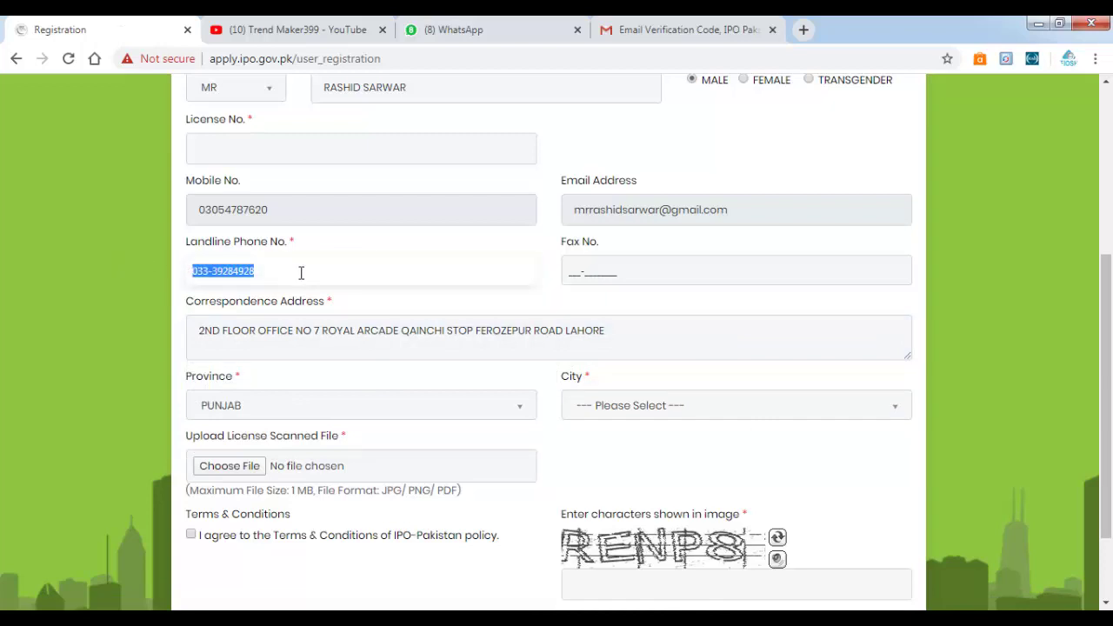
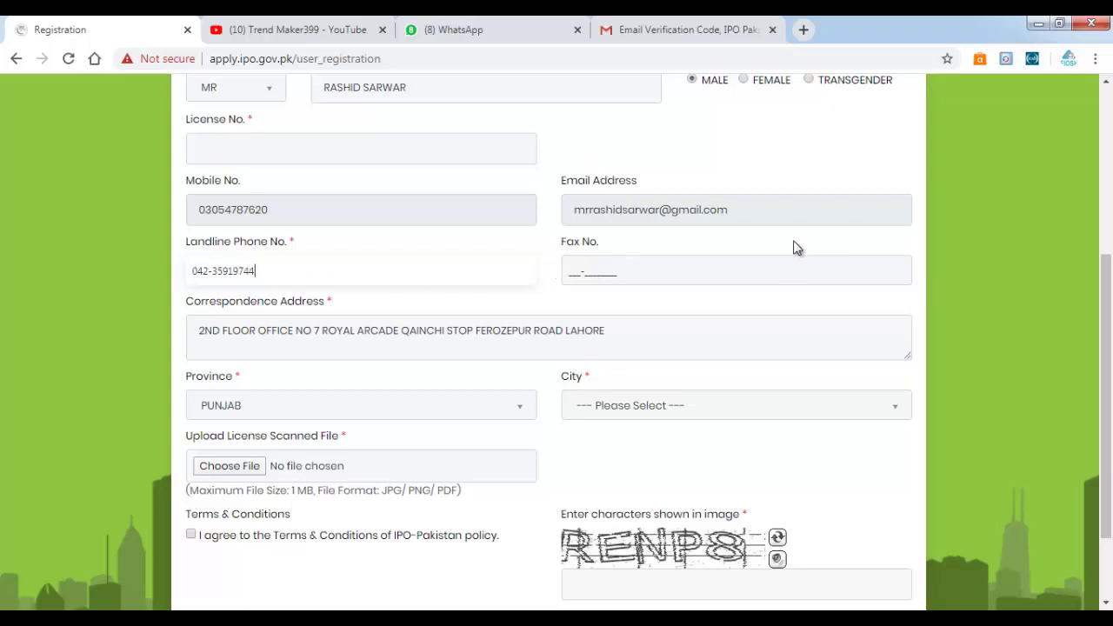
- Set the city to LAHORE and open the licence-scan file picker
{"action": "left_click", "coordinate": [796, 409]}
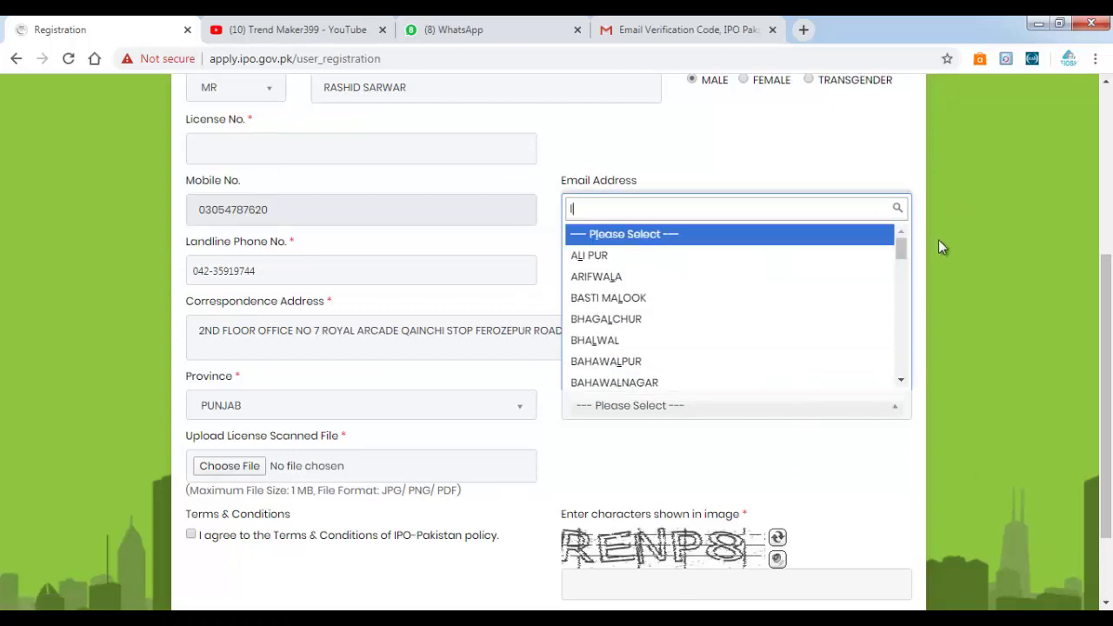
{"action": "type", "text": "lahore"}
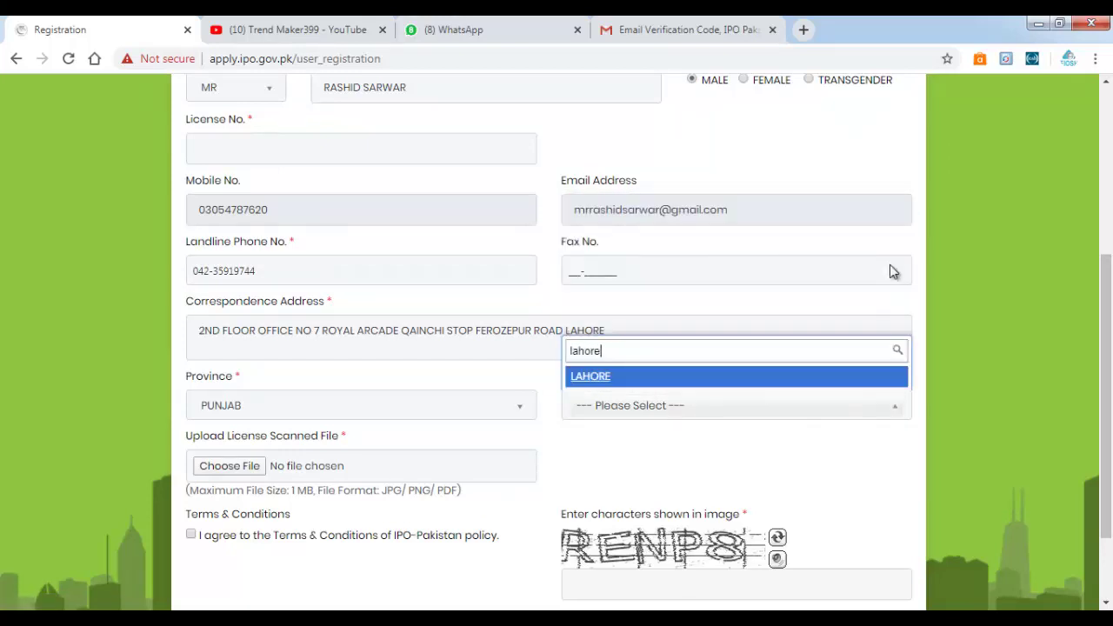
{"action": "left_click", "coordinate": [795, 378]}
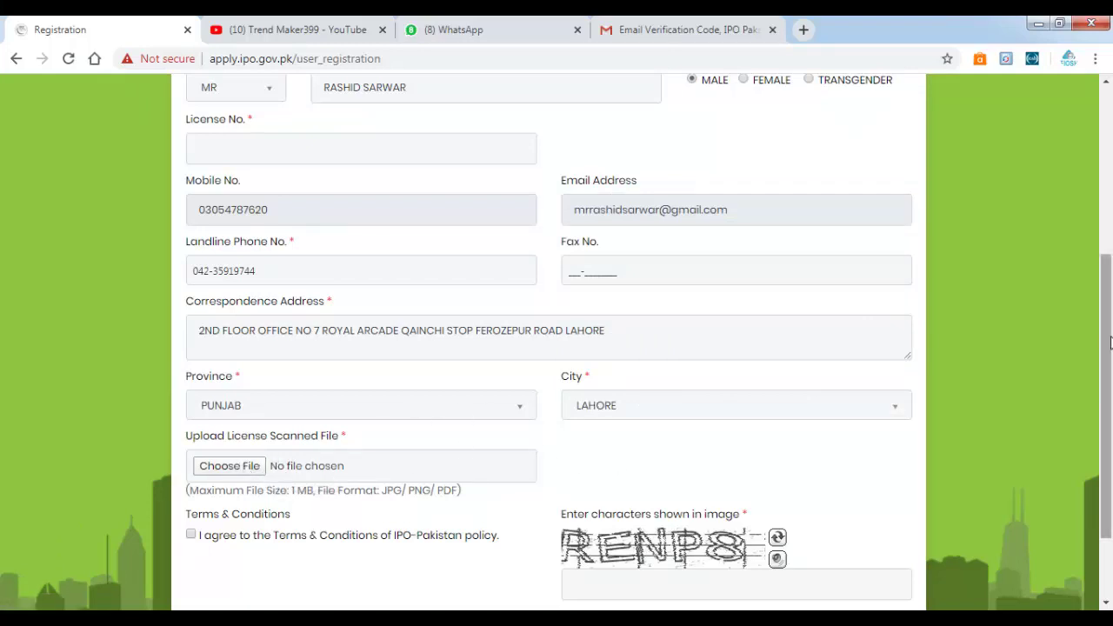
{"action": "left_click_drag", "start_coordinate": [1112, 398], "coordinate": [1111, 427]}
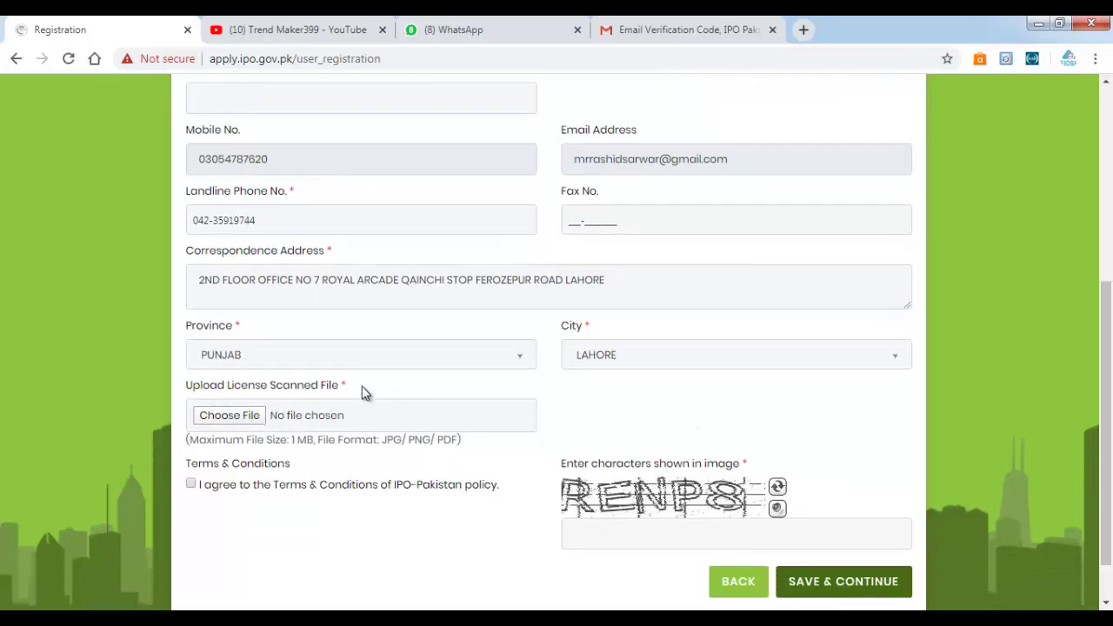
{"action": "left_click", "coordinate": [230, 416]}
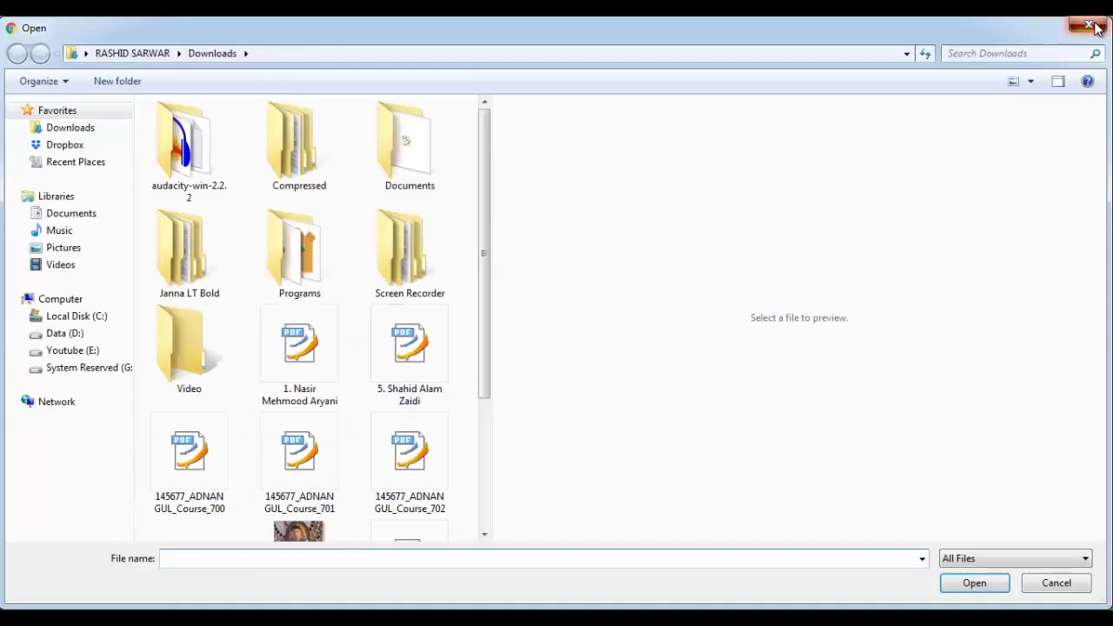
- Close the file picker without choosing a licence file
{"action": "left_click", "coordinate": [1095, 25]}
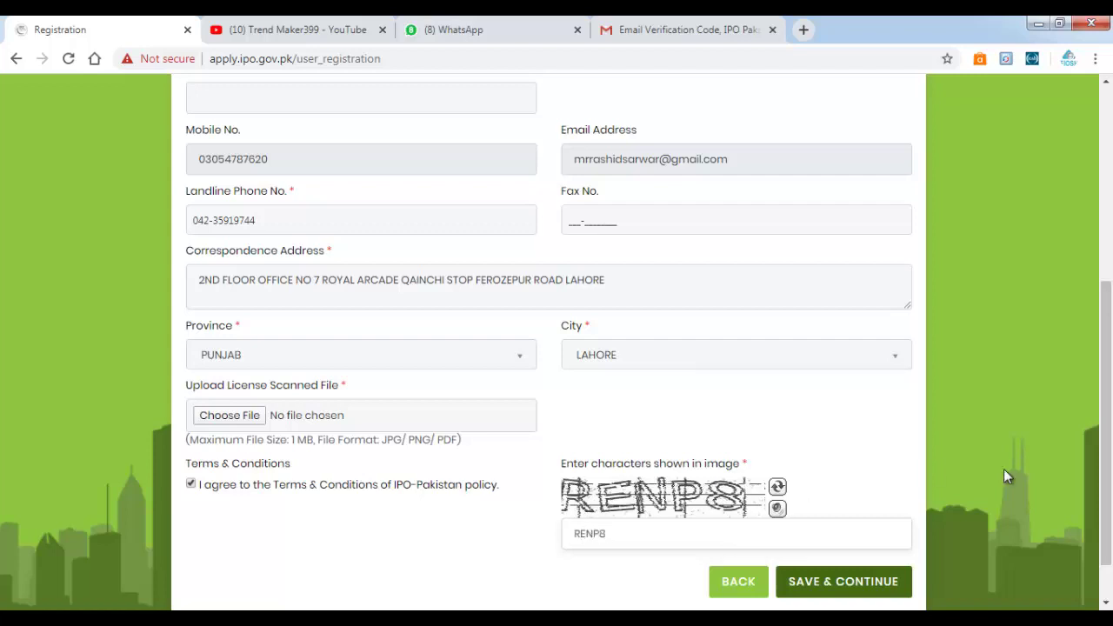
- Try the ATTORNEY and REPRESENTATIVE options, finally settling on SELF as the registration type
{"action": "left_click_drag", "start_coordinate": [1104, 526], "coordinate": [1104, 339]}
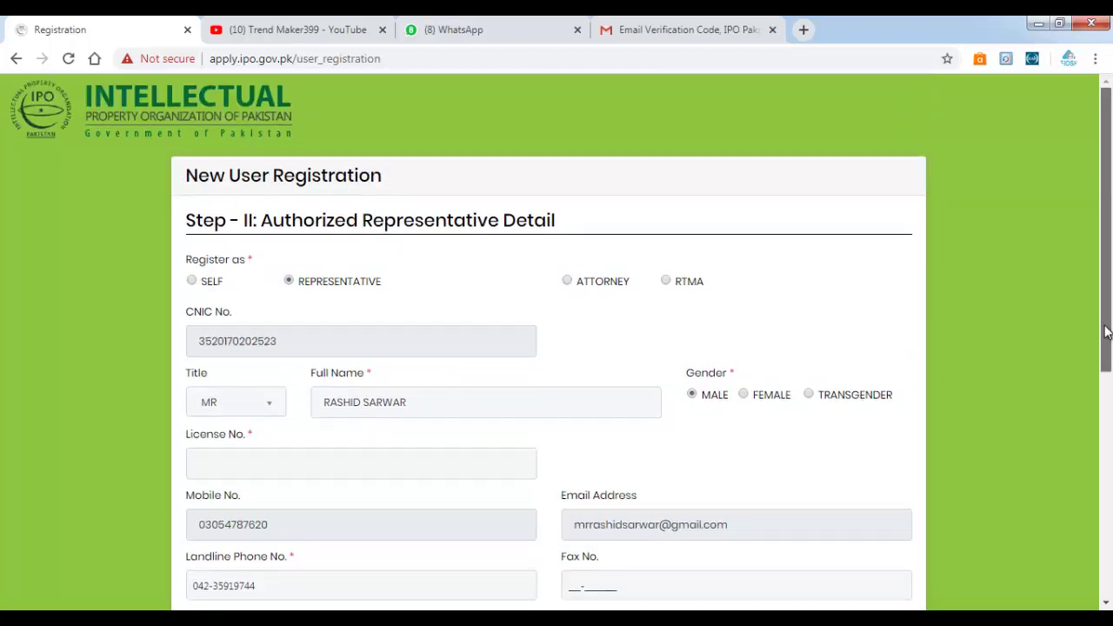
{"action": "scroll", "coordinate": [1105, 339], "scroll_direction": "down", "scroll_amount": 1}
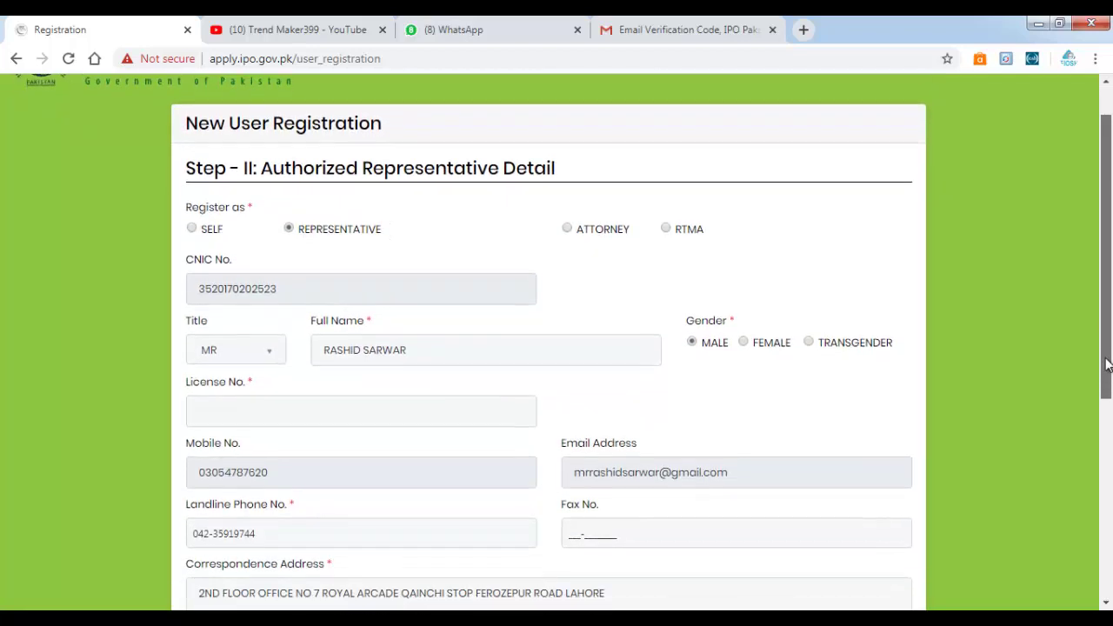
{"action": "left_click", "coordinate": [567, 229]}
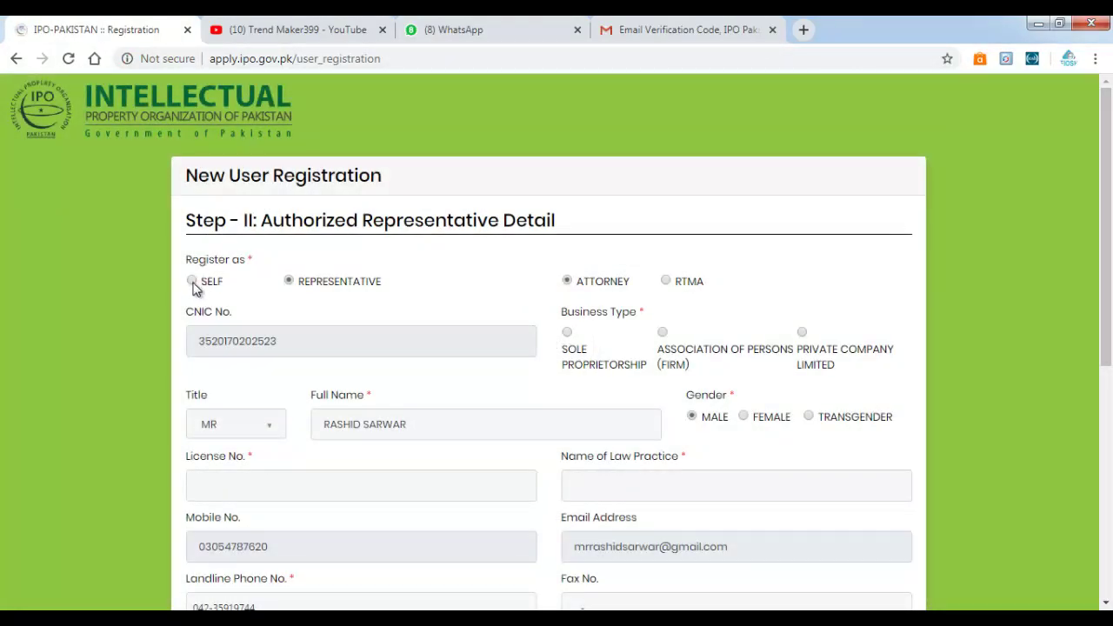
{"action": "left_click", "coordinate": [193, 282]}
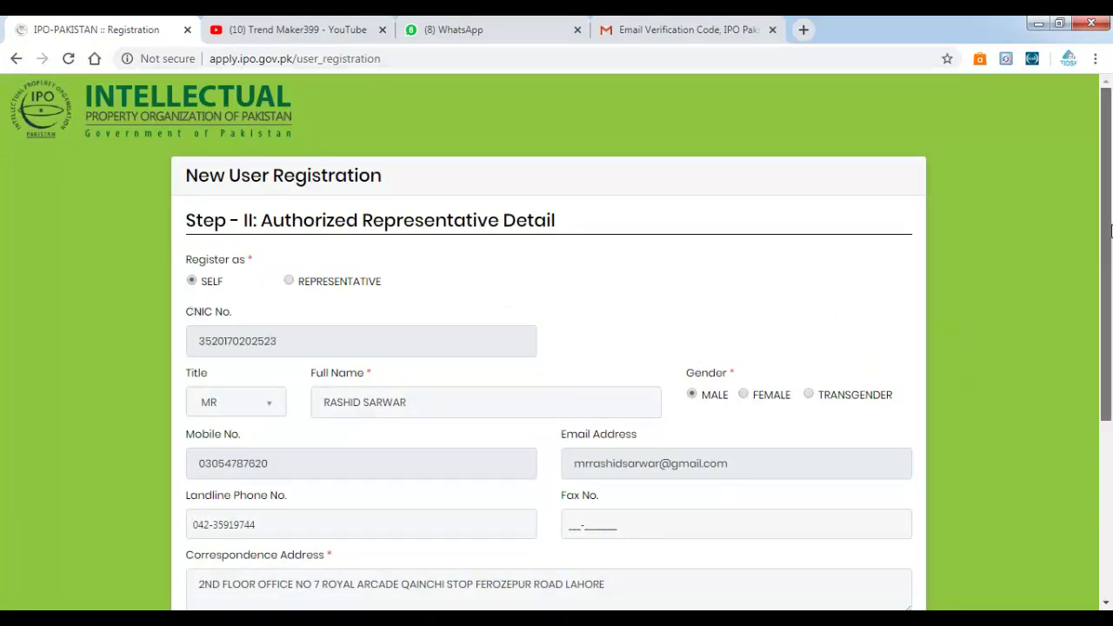
{"action": "mouse_move", "coordinate": [1107, 224]}
{"action": "left_mouse_down"}
{"action": "mouse_move", "coordinate": [1112, 370]}
{"action": "mouse_move", "coordinate": [1112, 236]}
{"action": "left_mouse_up"}
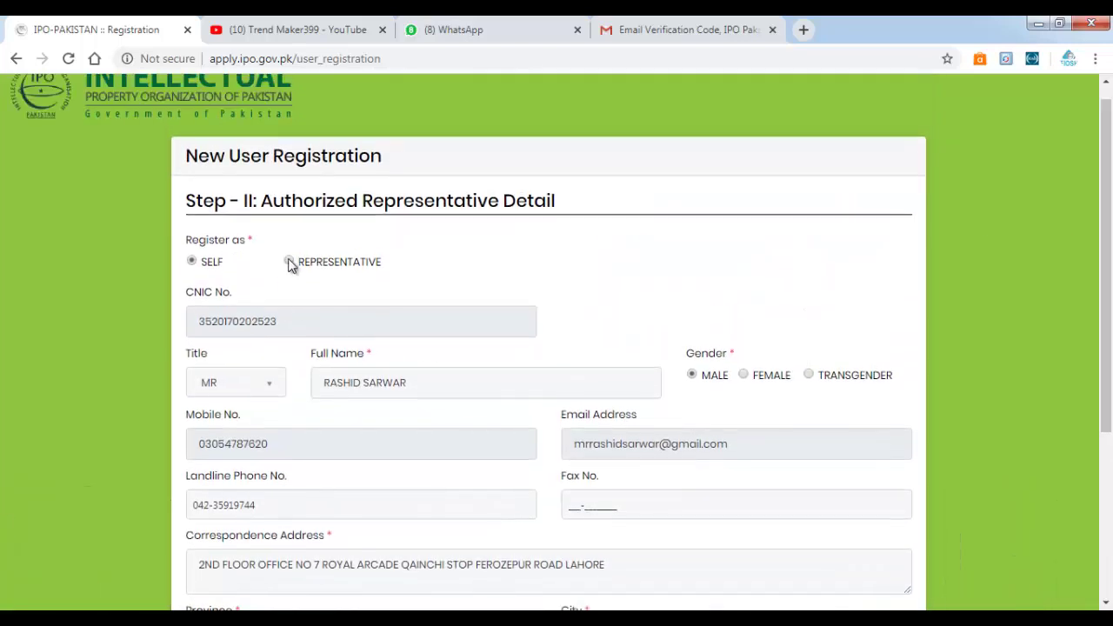
{"action": "left_click", "coordinate": [290, 262]}
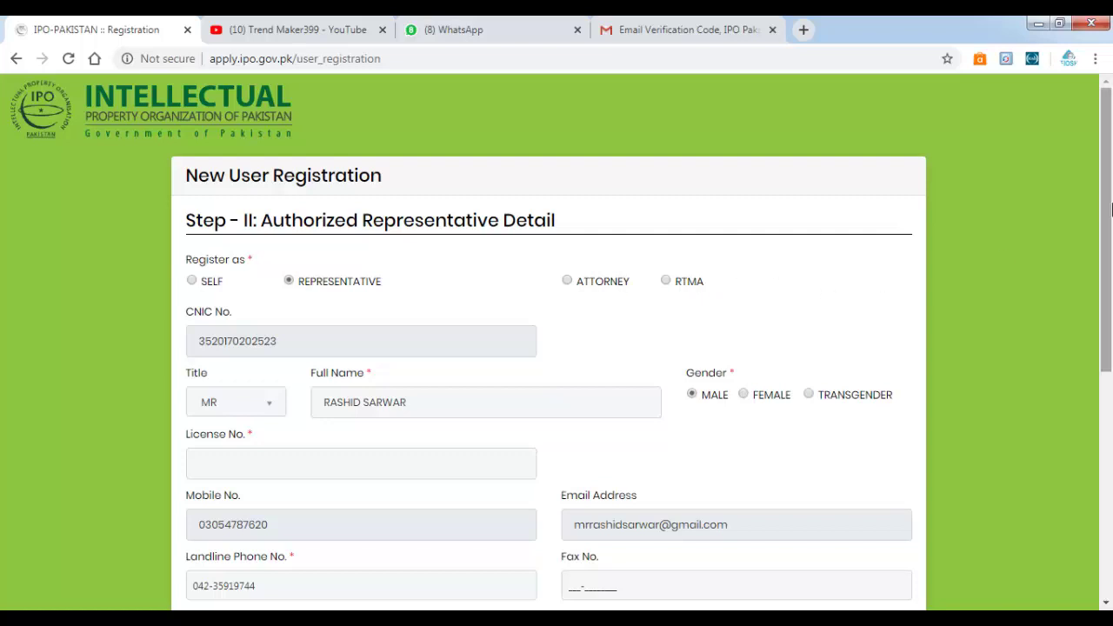
{"action": "mouse_move", "coordinate": [1111, 228]}
{"action": "left_mouse_down"}
{"action": "mouse_move", "coordinate": [1108, 326]}
{"action": "mouse_move", "coordinate": [1055, 398]}
{"action": "mouse_move", "coordinate": [1106, 221]}
{"action": "left_mouse_up"}
{"action": "left_click", "coordinate": [191, 280]}
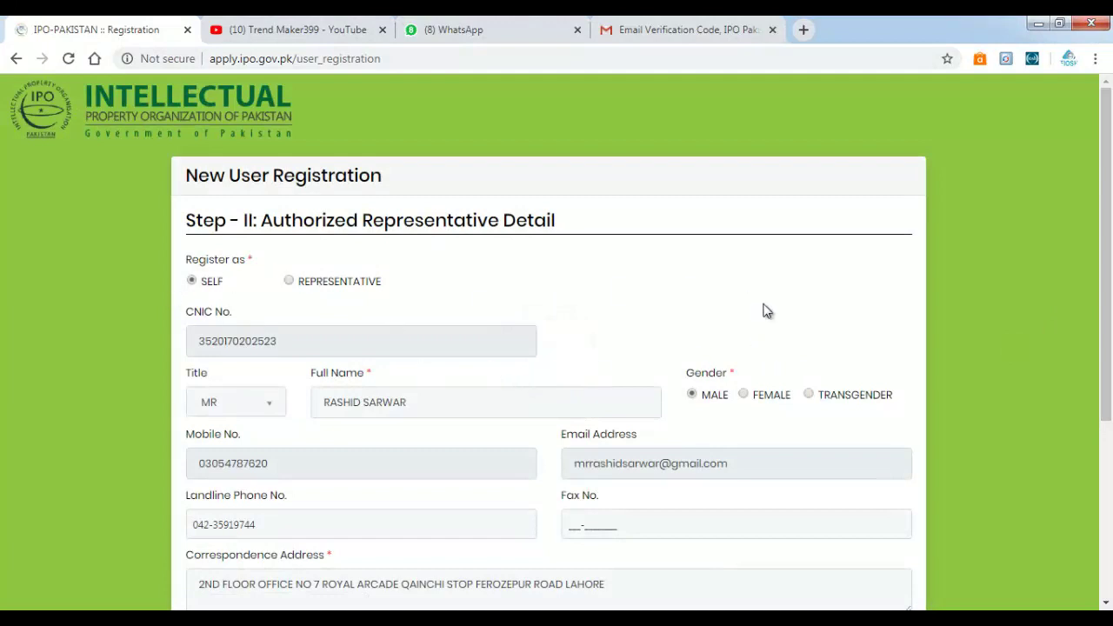
{"action": "left_click_drag", "start_coordinate": [1107, 335], "coordinate": [1106, 513]}
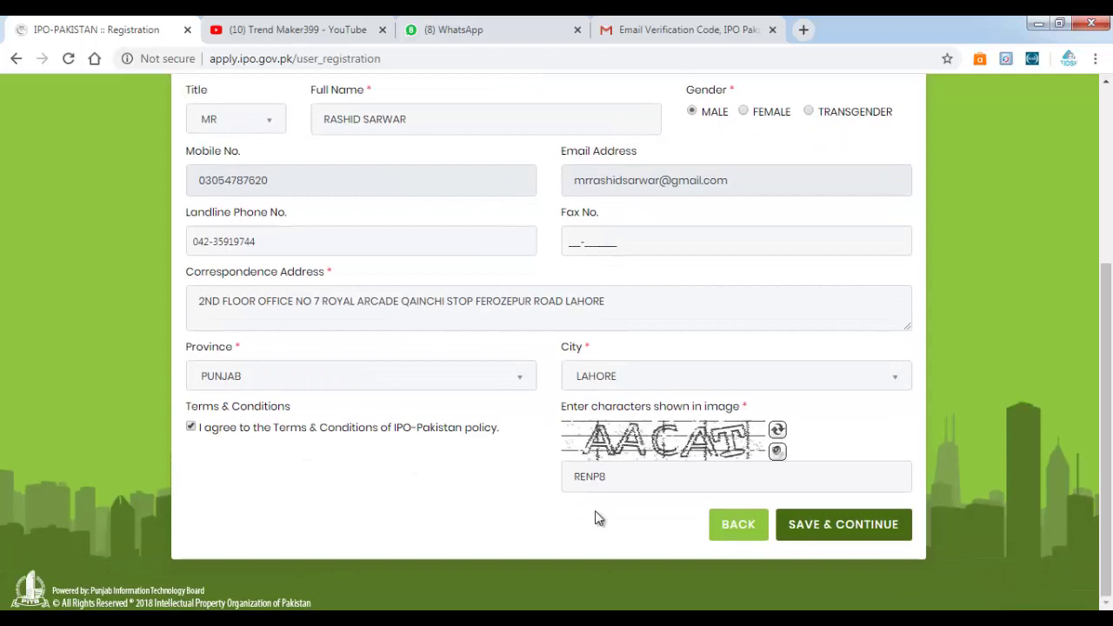
- Replace the captcha entry with 'AA' and resubmit the Step II self registration
{"action": "left_click_drag", "start_coordinate": [621, 470], "coordinate": [560, 487]}
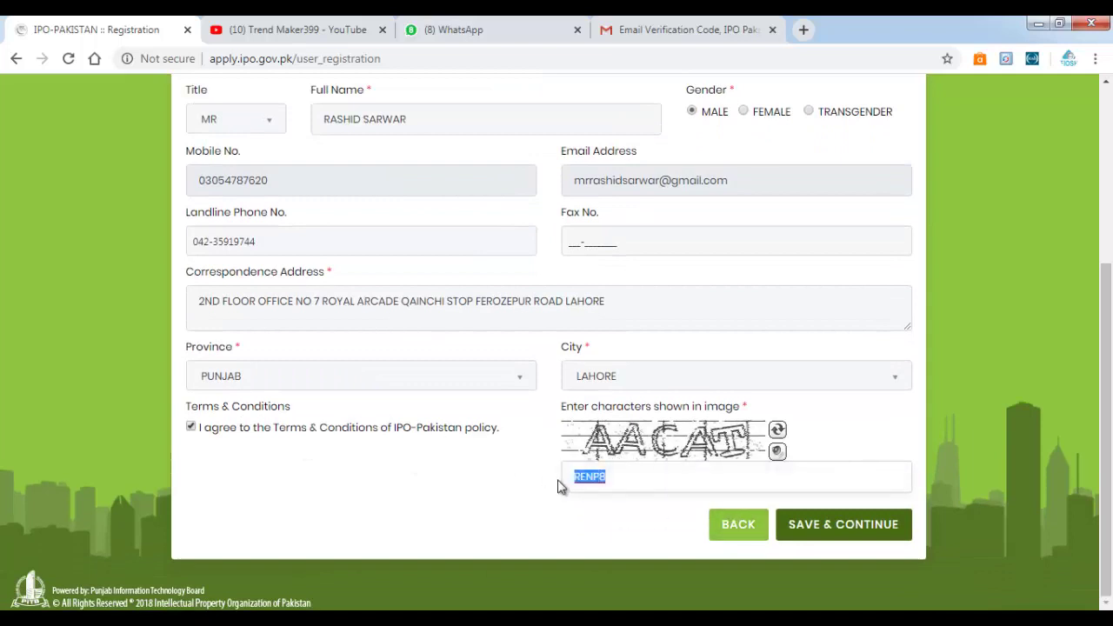
{"action": "type", "text": "AACAT"}
{"action": "left_click", "coordinate": [831, 537]}
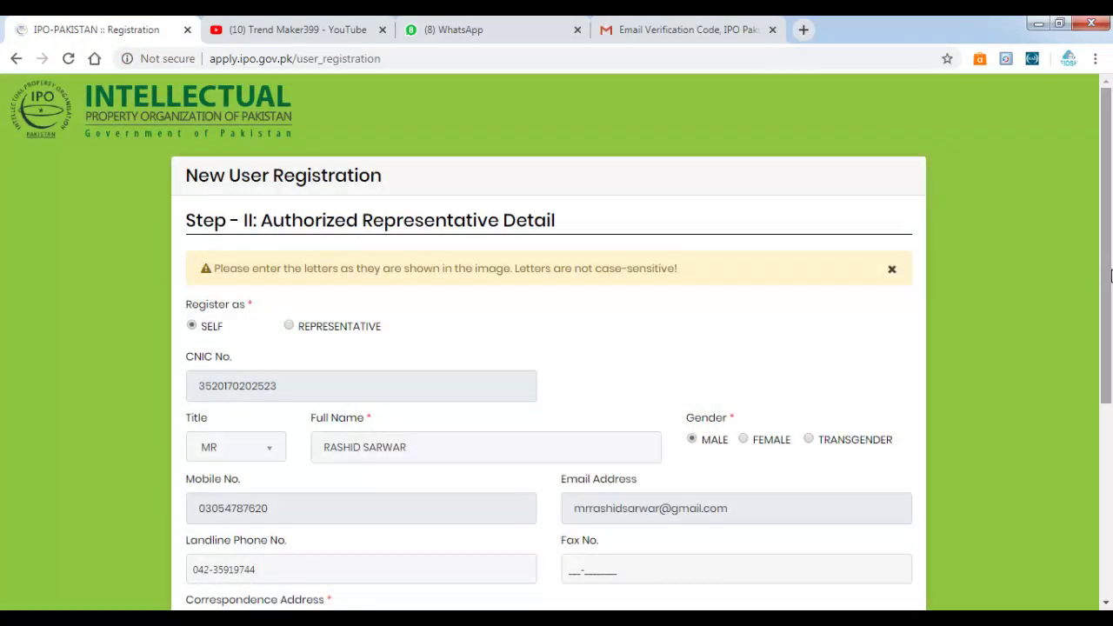
{"action": "left_click_drag", "start_coordinate": [1110, 277], "coordinate": [1110, 446]}
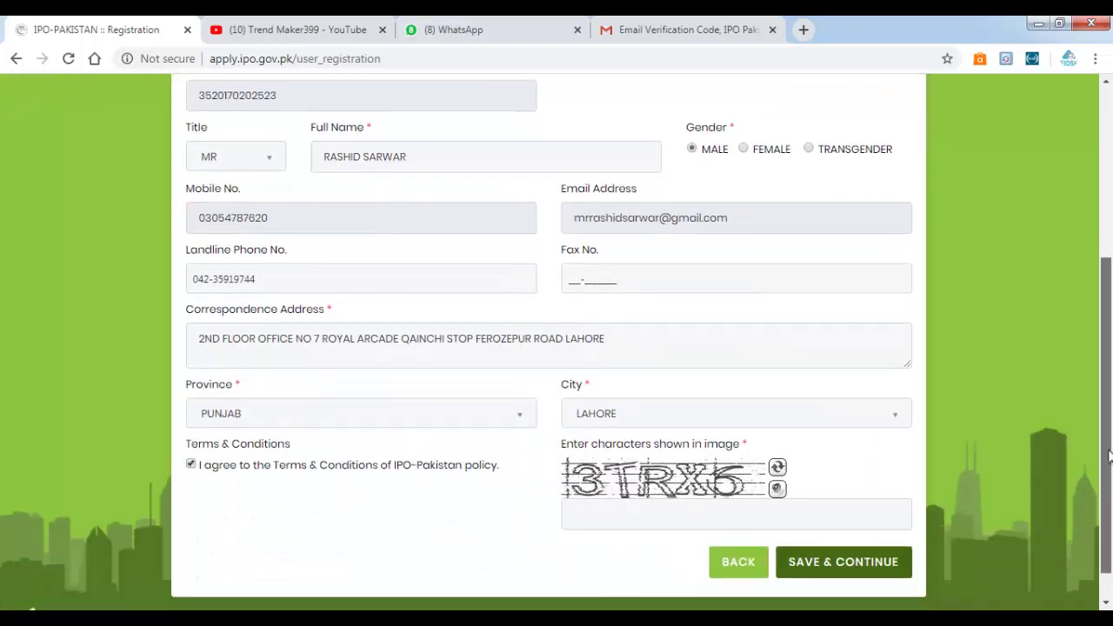
- Enter captcha 3TRX6 and submit the Step II self details
{"action": "left_click", "coordinate": [726, 511]}
{"action": "type", "text": "3TRX6"}
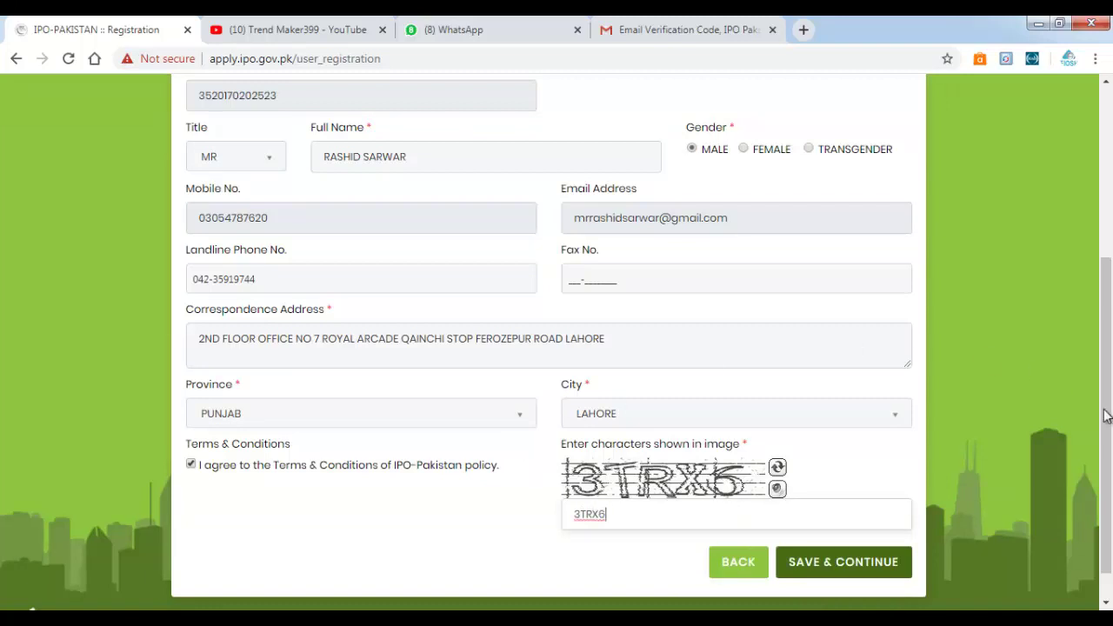
{"action": "left_click_drag", "start_coordinate": [1108, 448], "coordinate": [1108, 494]}
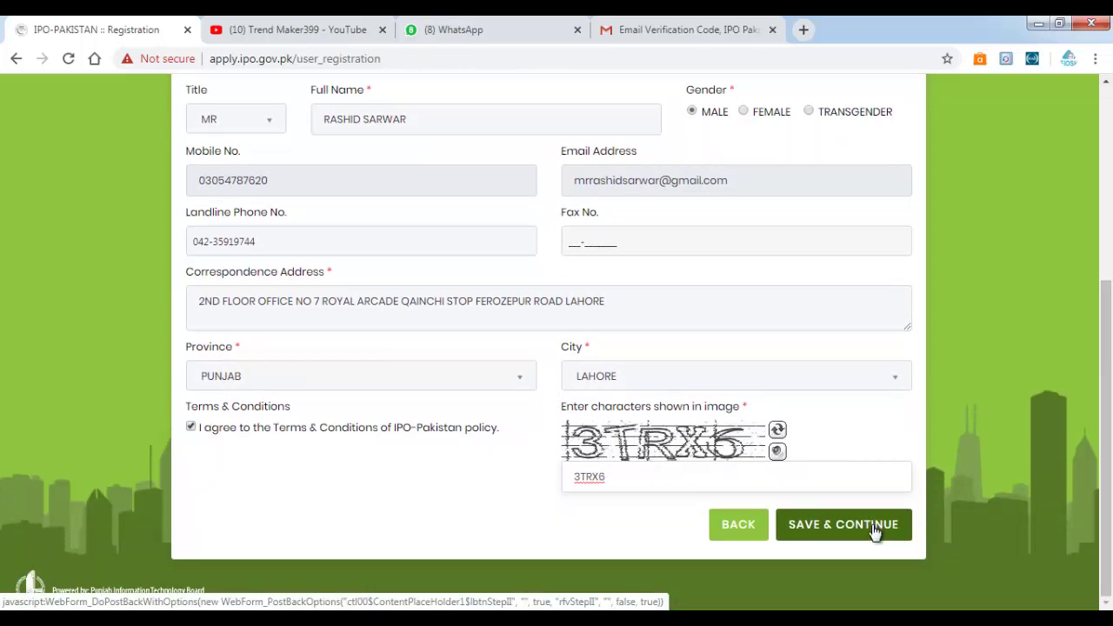
{"action": "left_click", "coordinate": [874, 525]}
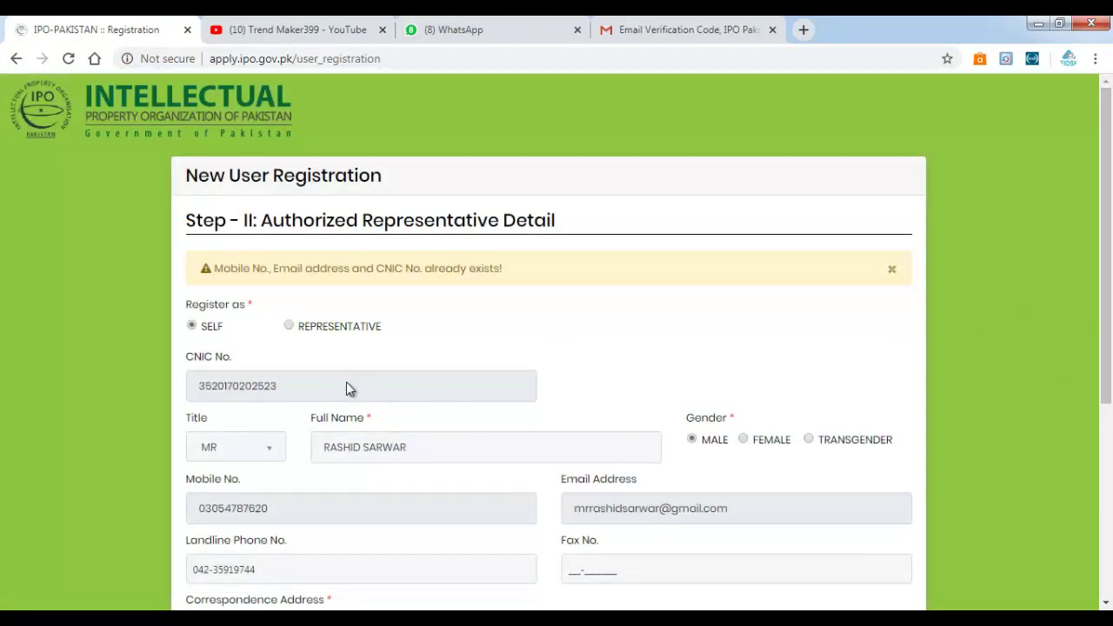
{"action": "scroll", "coordinate": [1106, 359], "scroll_direction": "down", "scroll_amount": 3}
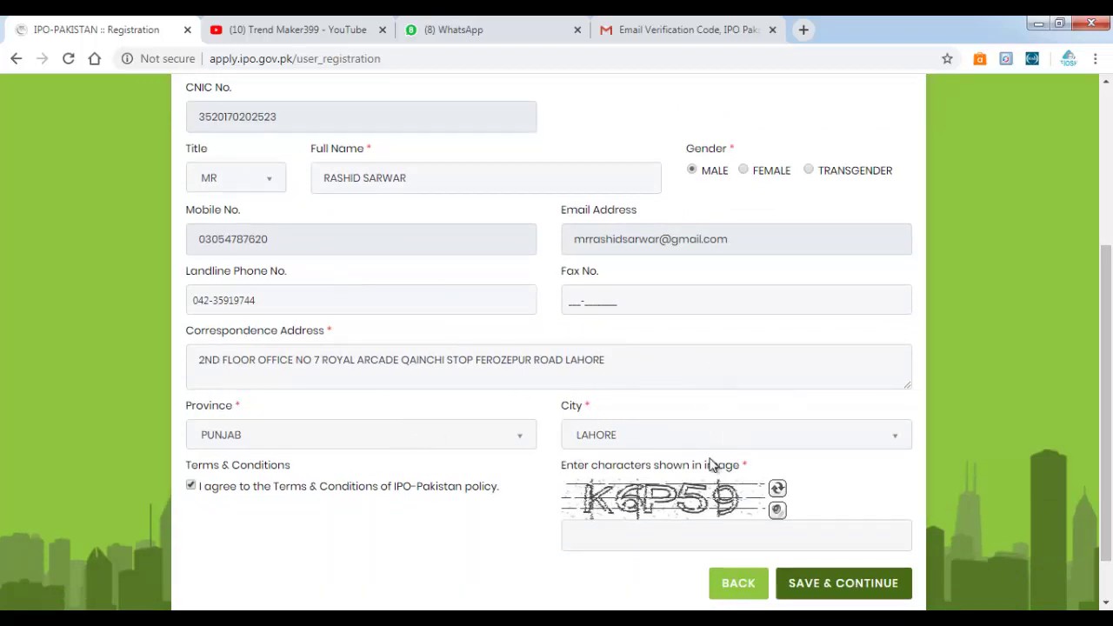
- Enter captcha K89UK and submit the Step II form as REPRESENTATIVE
{"action": "left_click_drag", "start_coordinate": [1110, 336], "coordinate": [1110, 201]}
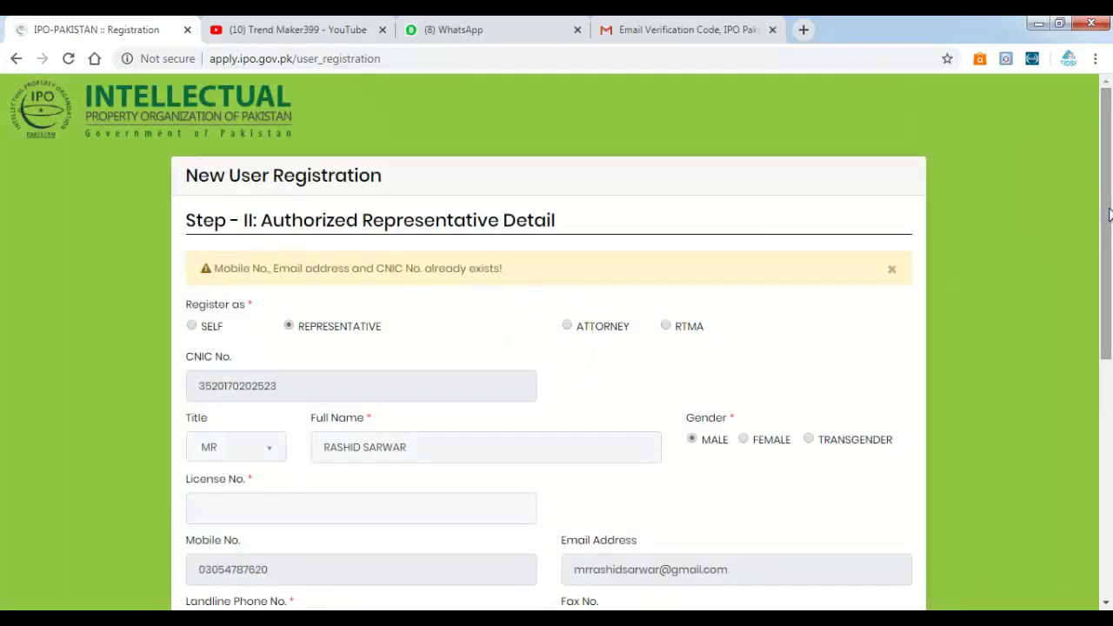
{"action": "left_click_drag", "start_coordinate": [1109, 216], "coordinate": [1112, 449]}
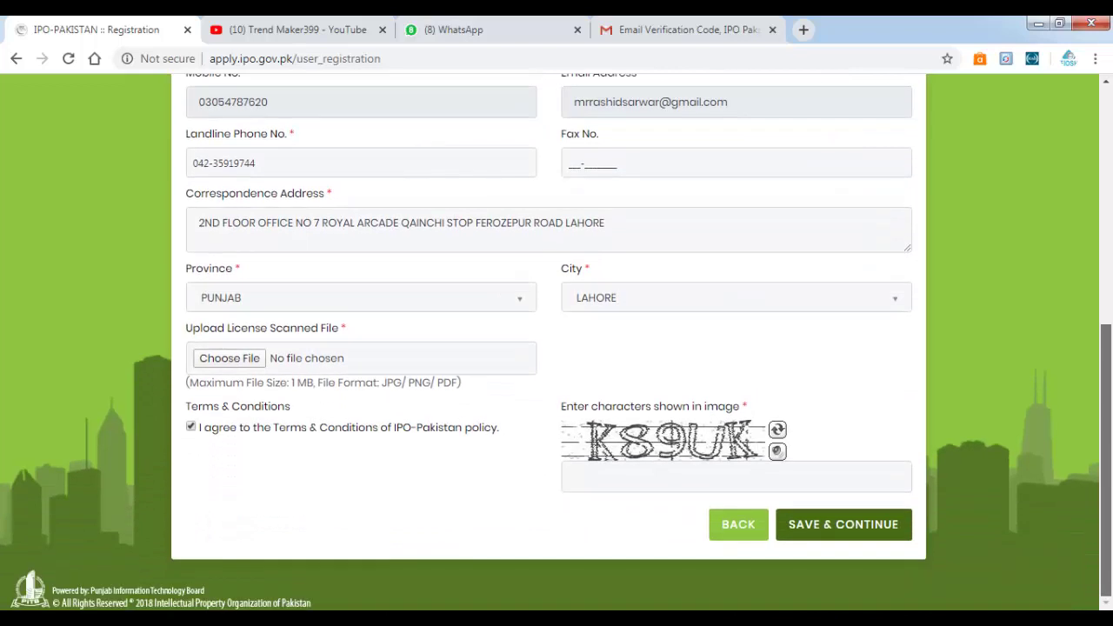
{"action": "left_click", "coordinate": [736, 482]}
{"action": "type", "text": "K89UK"}
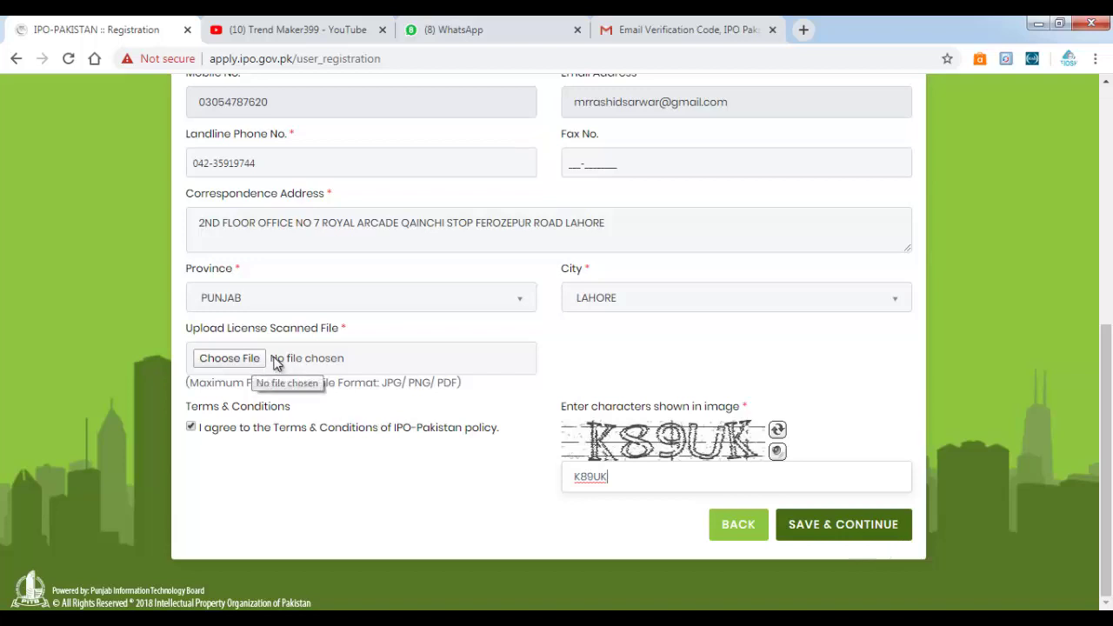
{"action": "left_click", "coordinate": [818, 529]}
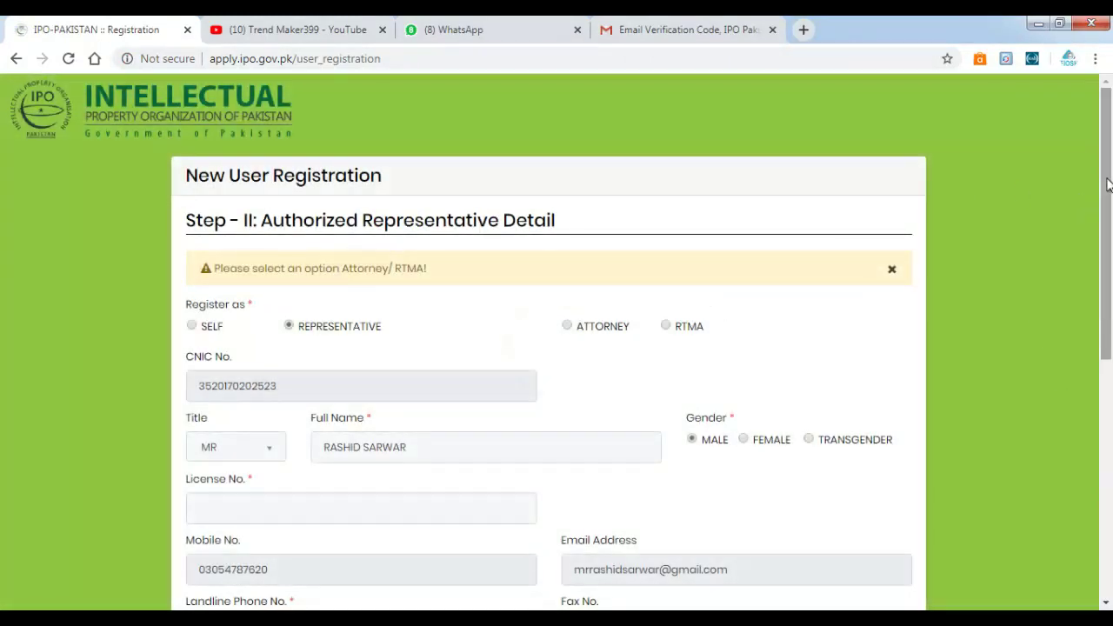
- Dismiss the Attorney/RTMA warning and switch the registration type to SELF
{"action": "left_click_drag", "start_coordinate": [1107, 179], "coordinate": [1110, 139]}
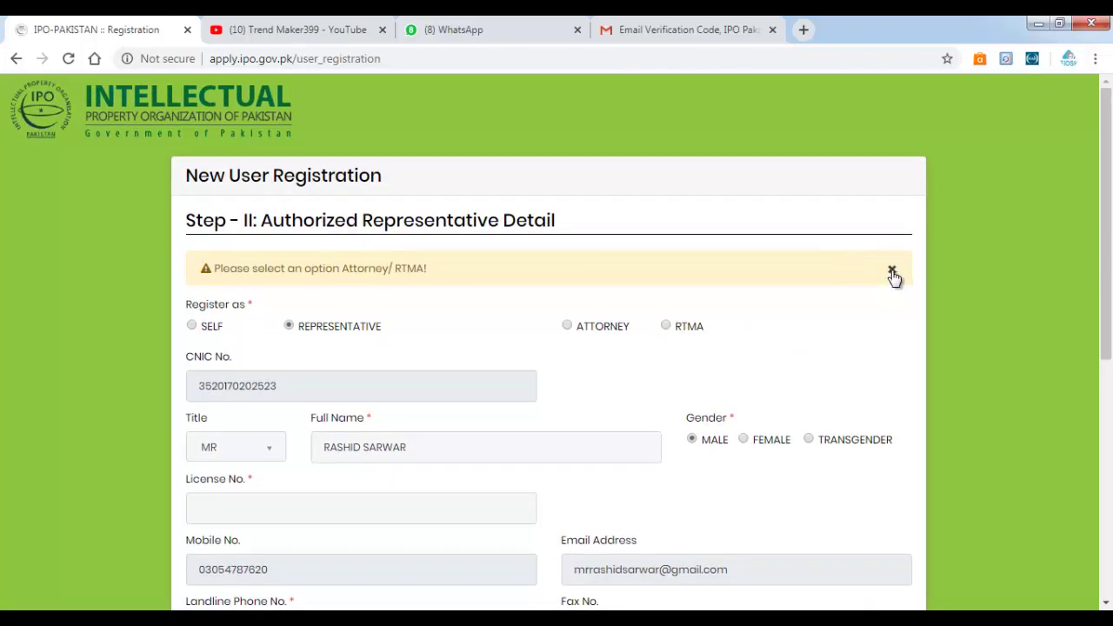
{"action": "left_click", "coordinate": [892, 269]}
{"action": "left_click", "coordinate": [193, 283]}
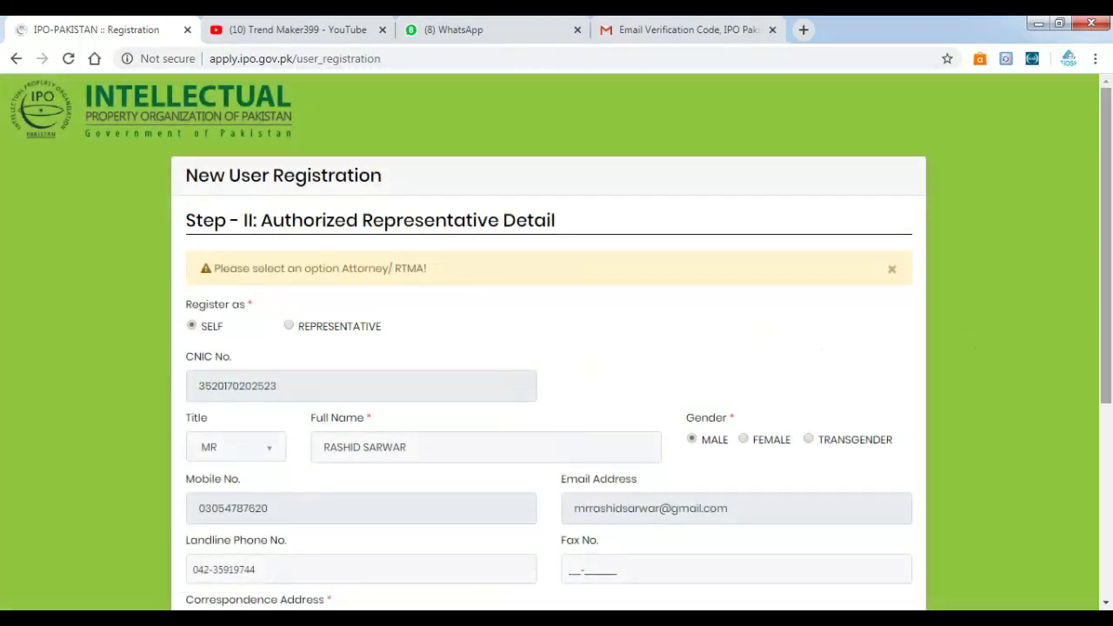
- Resubmit the Step II form with the old K89UK captcha still entered
{"action": "left_click_drag", "start_coordinate": [1110, 197], "coordinate": [1111, 409]}
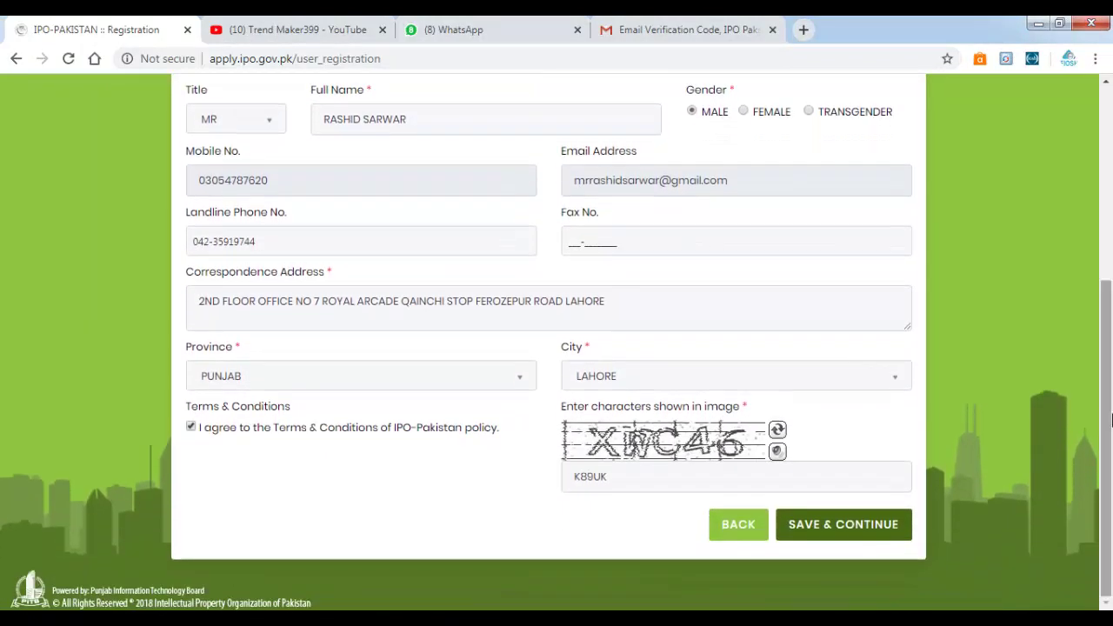
{"action": "left_click", "coordinate": [859, 526]}
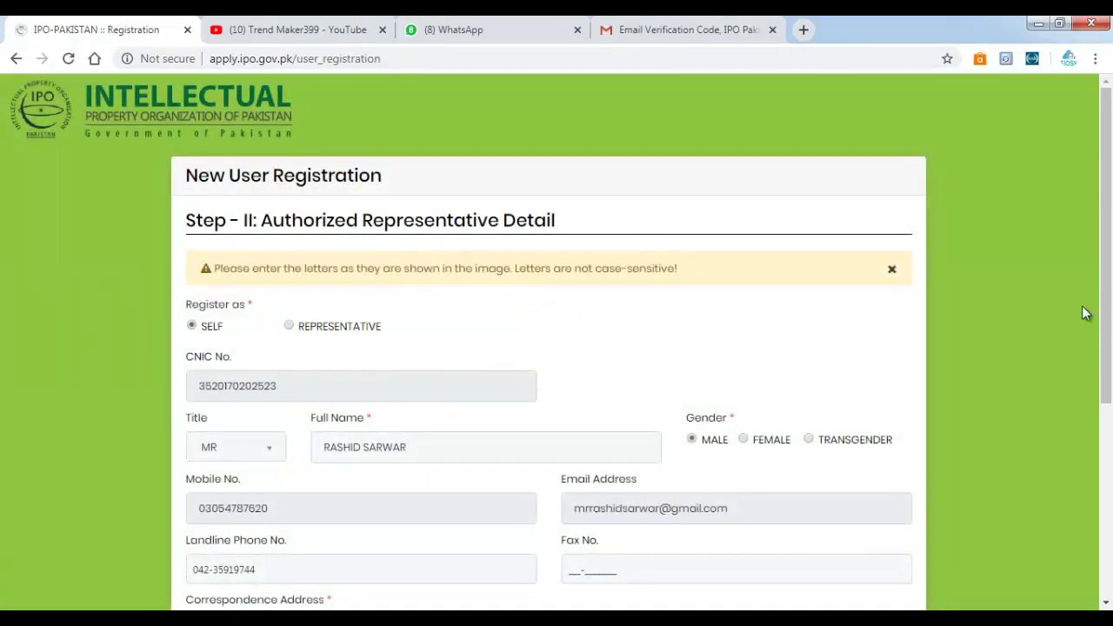
{"action": "left_click_drag", "start_coordinate": [1110, 282], "coordinate": [1112, 487]}
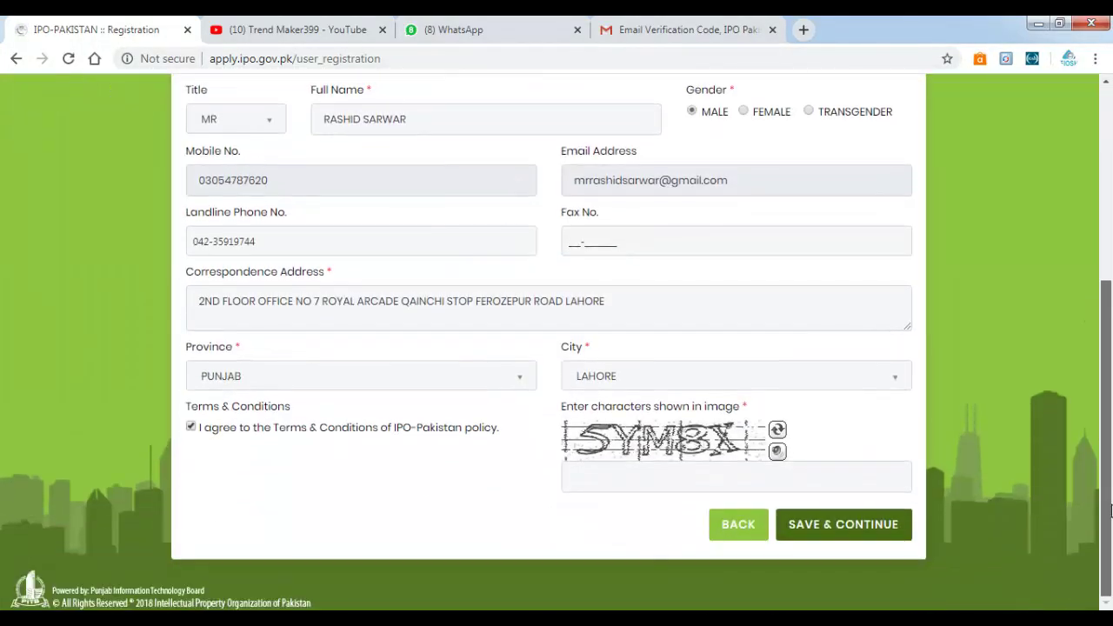
{"action": "left_click_drag", "start_coordinate": [1109, 383], "coordinate": [1112, 129]}
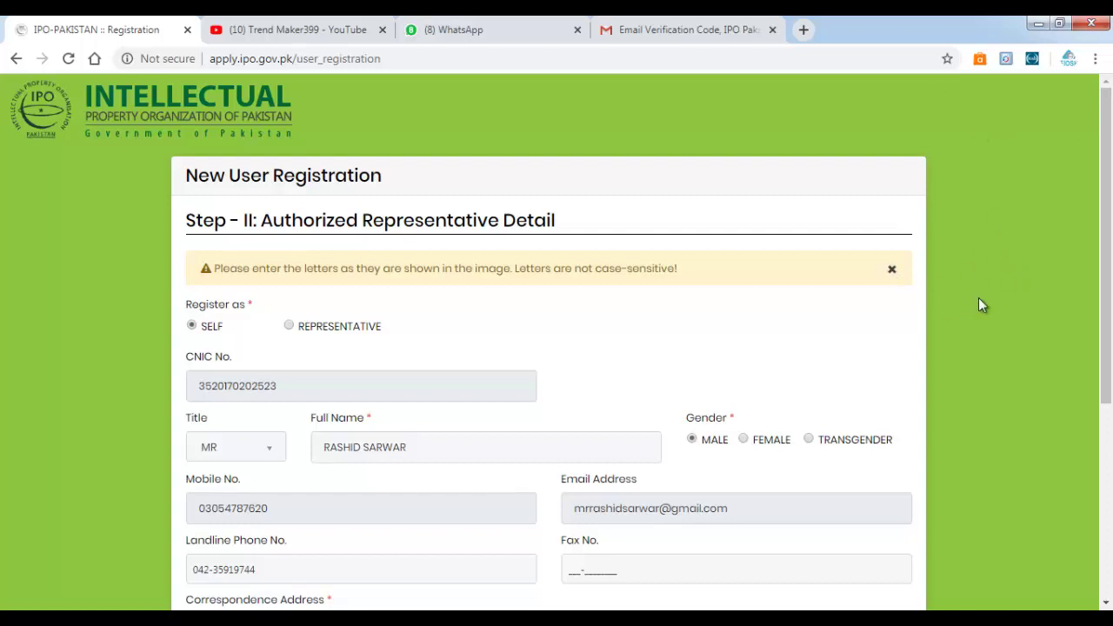
- Dismiss the captcha-mismatch warning on the Step II form
{"action": "scroll", "coordinate": [1107, 244], "scroll_direction": "down", "scroll_amount": 4}
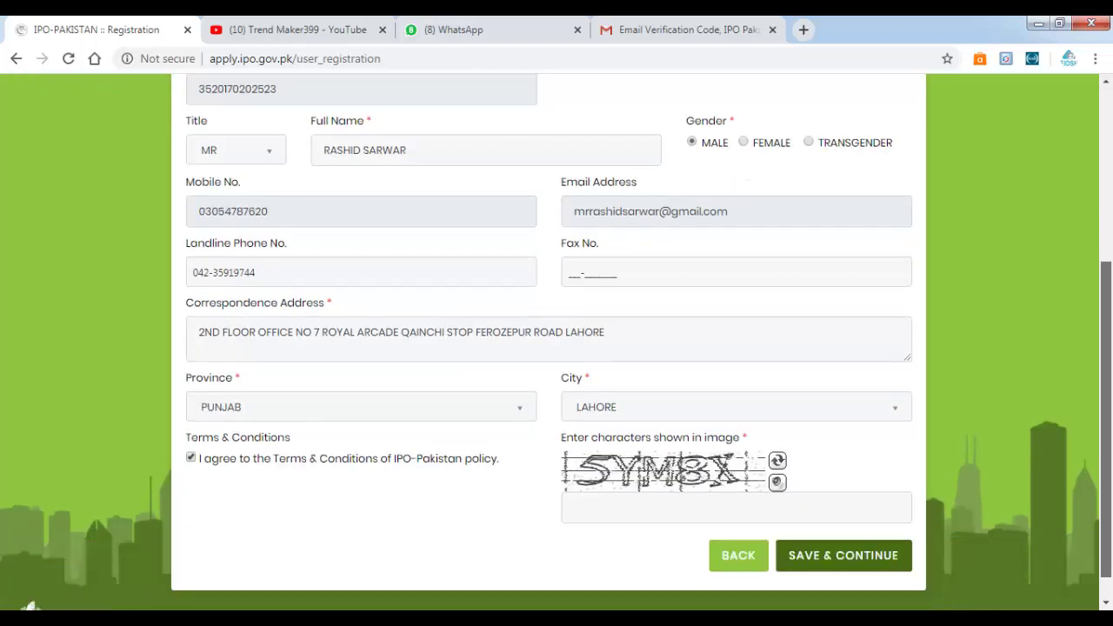
{"action": "scroll", "coordinate": [1107, 261], "scroll_direction": "up", "scroll_amount": 5}
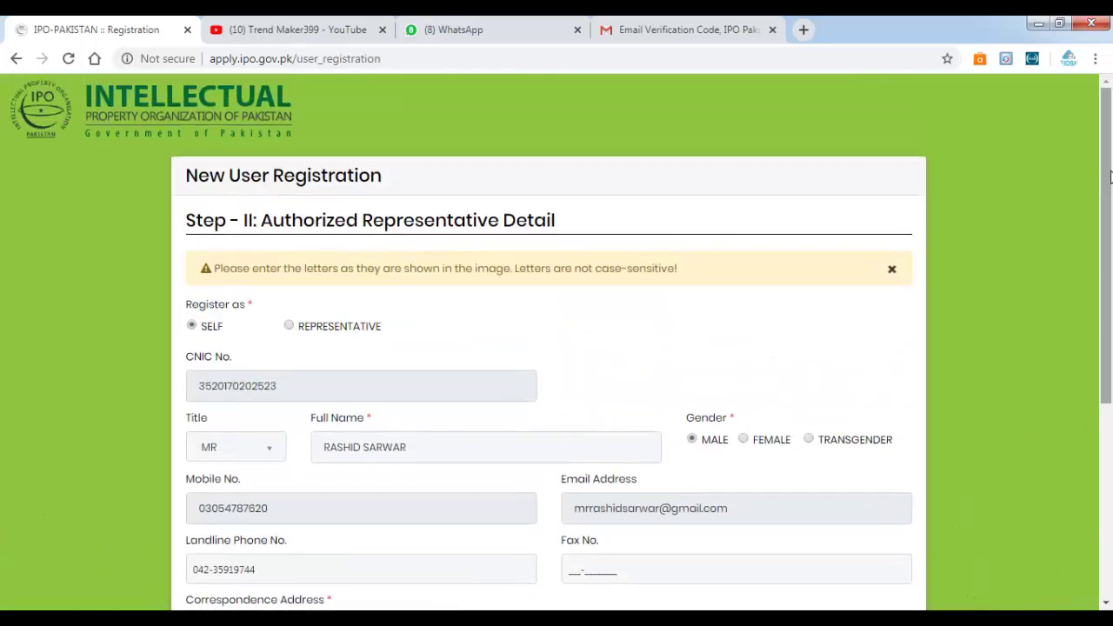
{"action": "left_click_drag", "start_coordinate": [1110, 178], "coordinate": [1112, 419]}
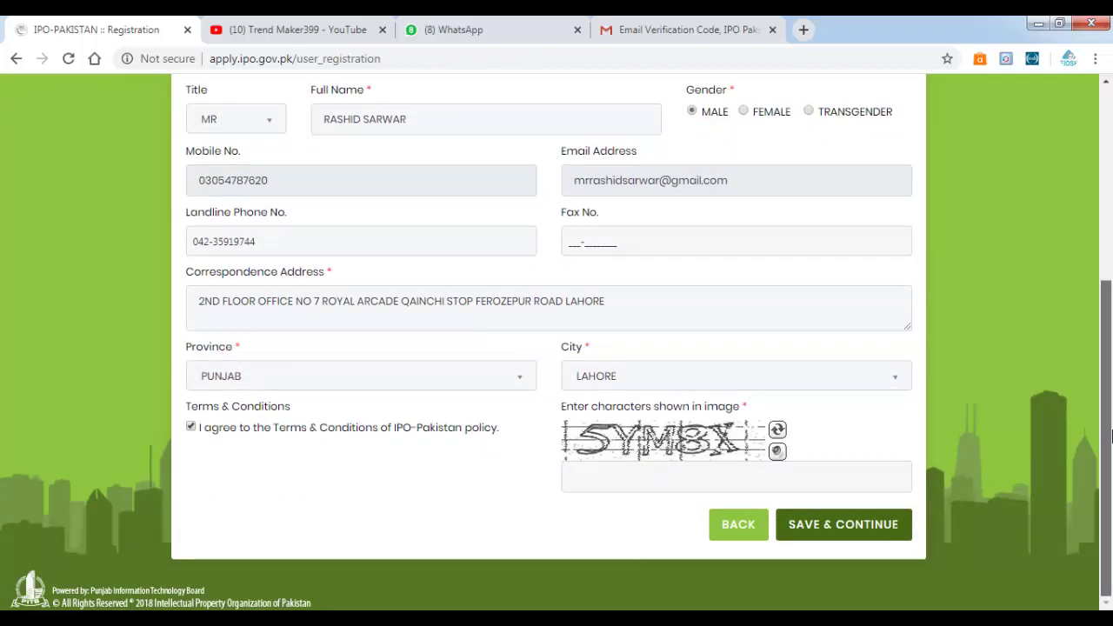
{"action": "left_click_drag", "start_coordinate": [1111, 439], "coordinate": [1111, 331]}
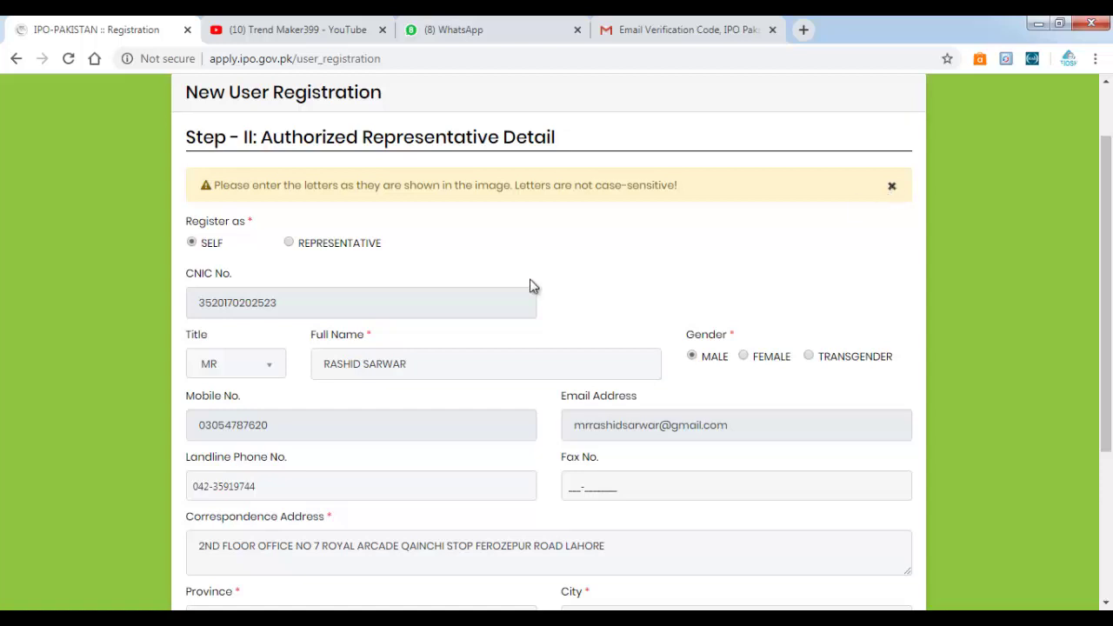
{"action": "left_click", "coordinate": [893, 188]}
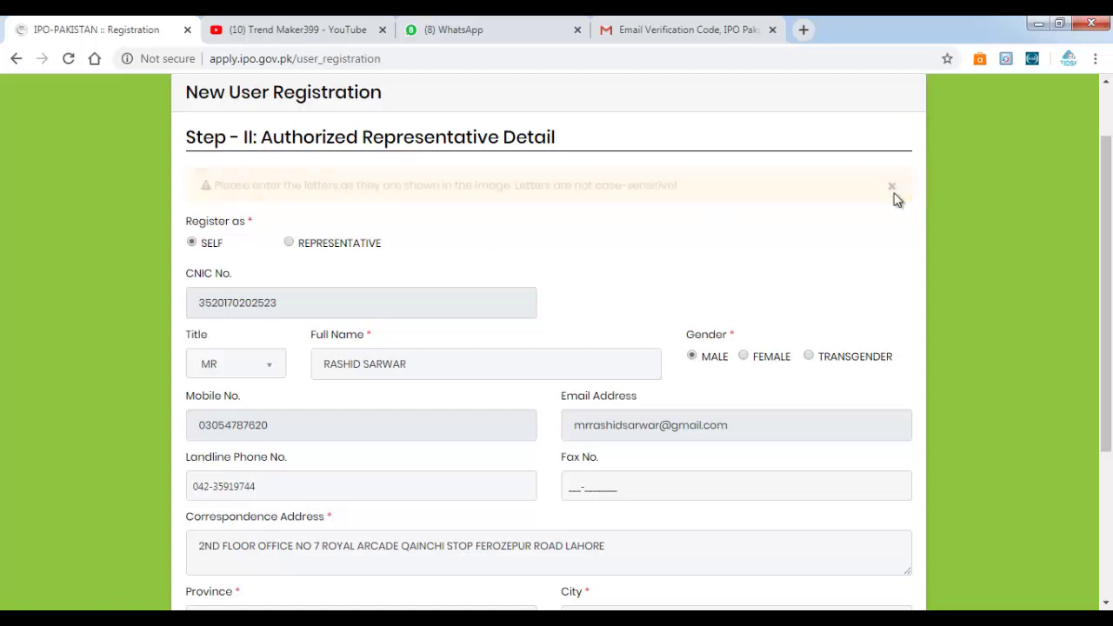
- Enter captcha 5YM8X and resubmit the Step II self details
{"action": "scroll", "coordinate": [1111, 398], "scroll_direction": "down", "scroll_amount": 3}
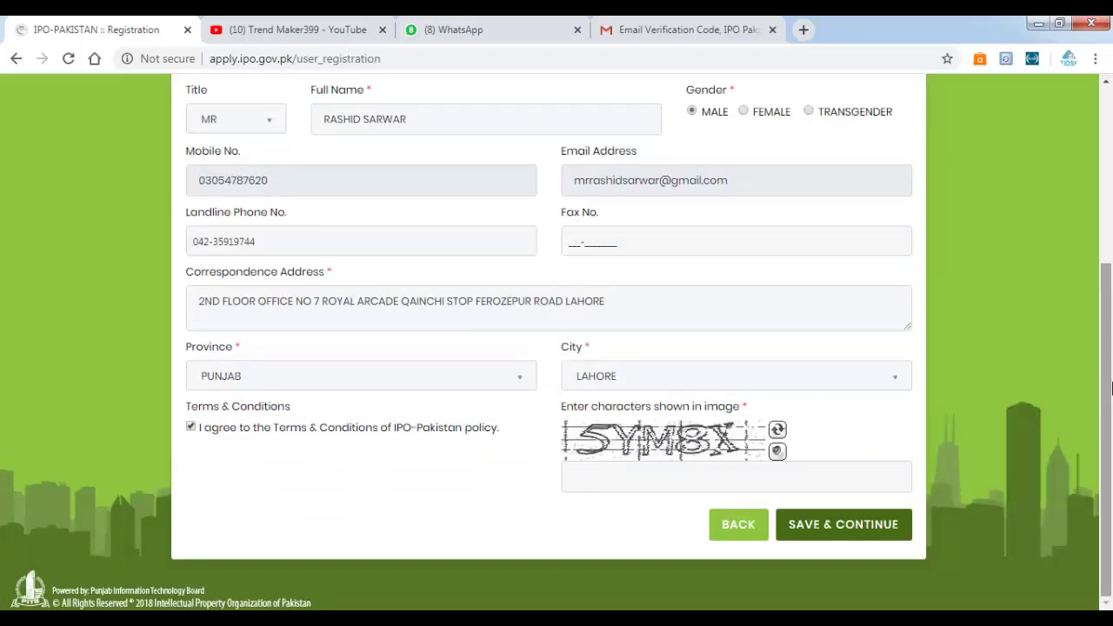
{"action": "left_click_drag", "start_coordinate": [1112, 389], "coordinate": [1111, 273]}
{"action": "scroll", "coordinate": [924, 446], "scroll_direction": "down", "scroll_amount": 3}
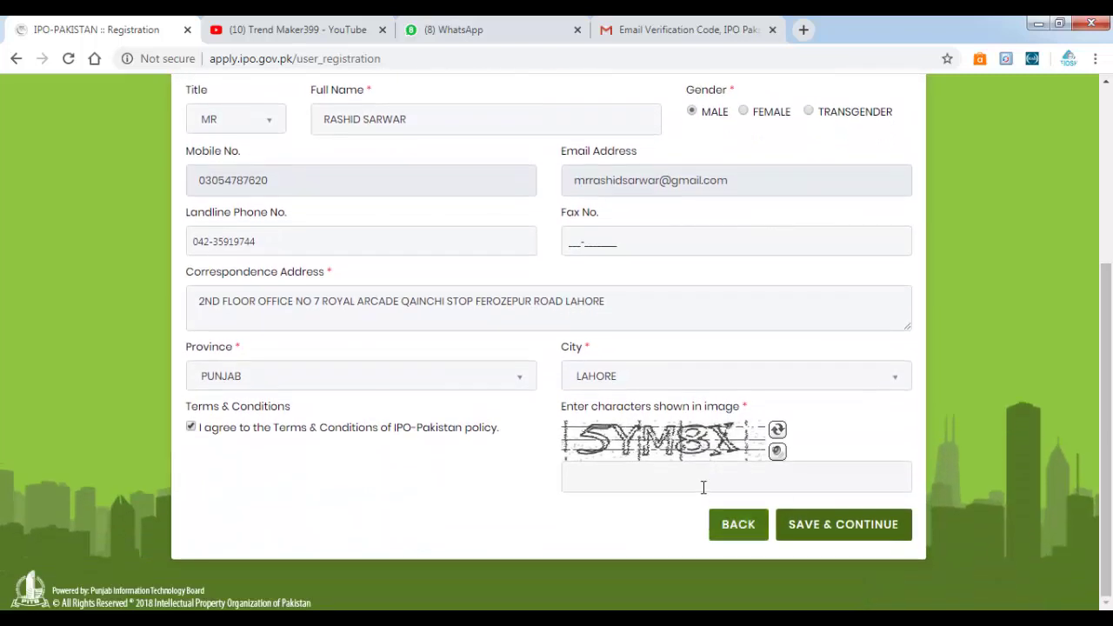
{"action": "left_click", "coordinate": [704, 485]}
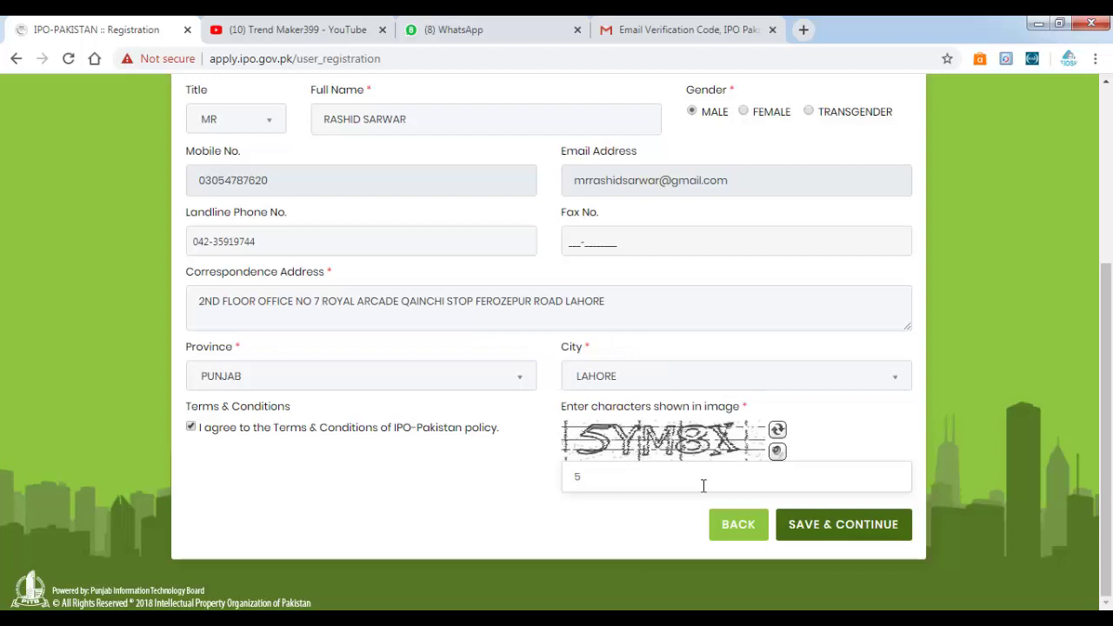
{"action": "type", "text": "YM8X"}
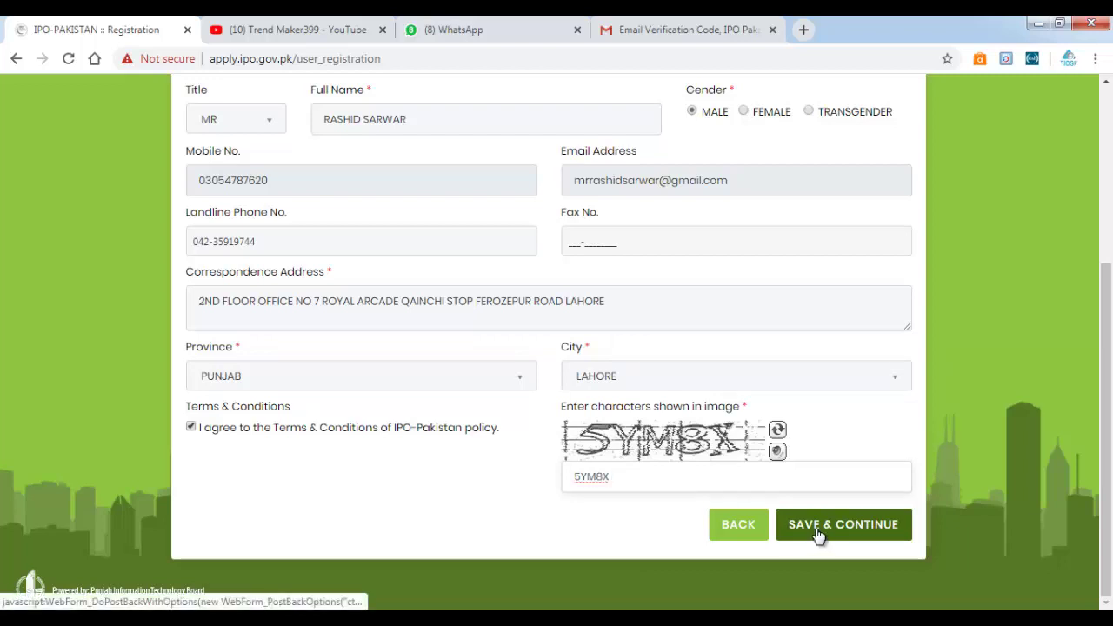
{"action": "left_click", "coordinate": [818, 532]}
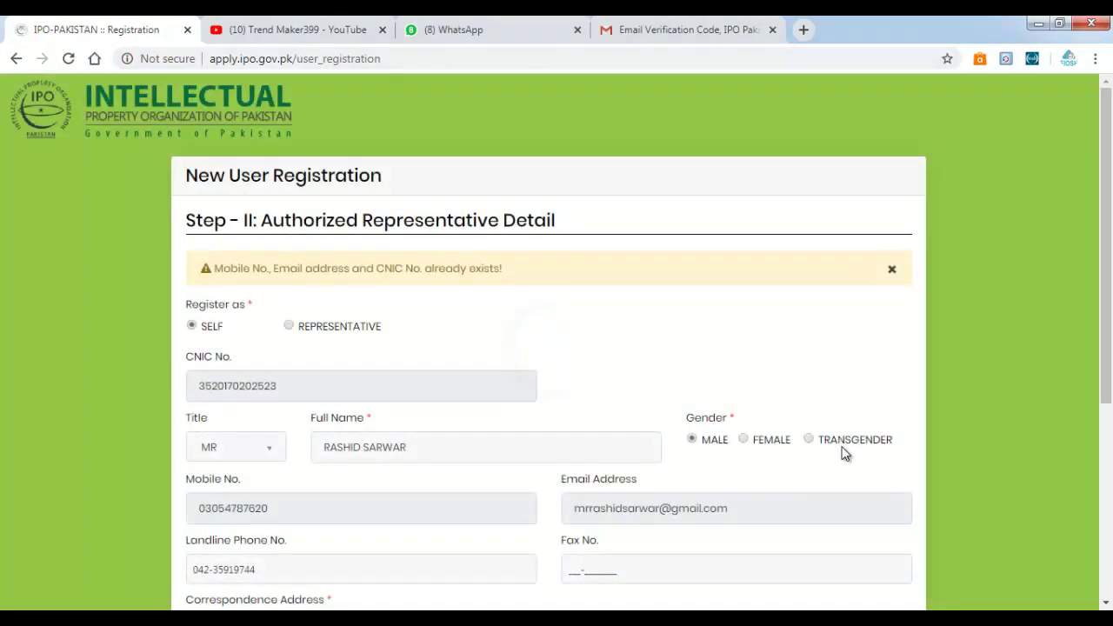
{"action": "left_click_drag", "start_coordinate": [230, 268], "coordinate": [516, 275]}
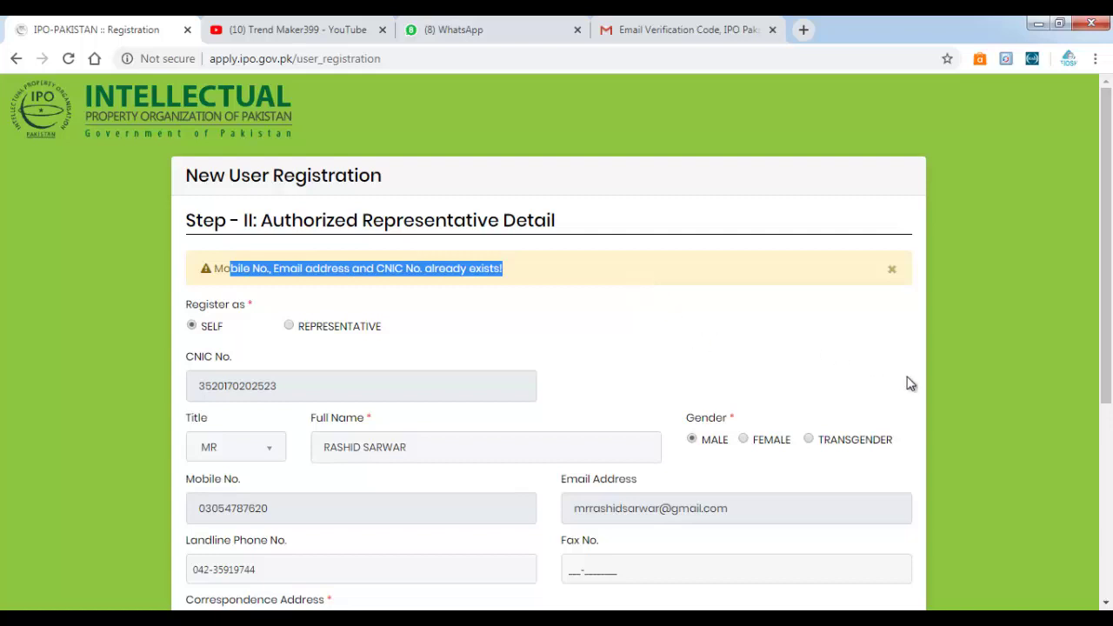
{"action": "left_click_drag", "start_coordinate": [1109, 178], "coordinate": [1109, 383]}
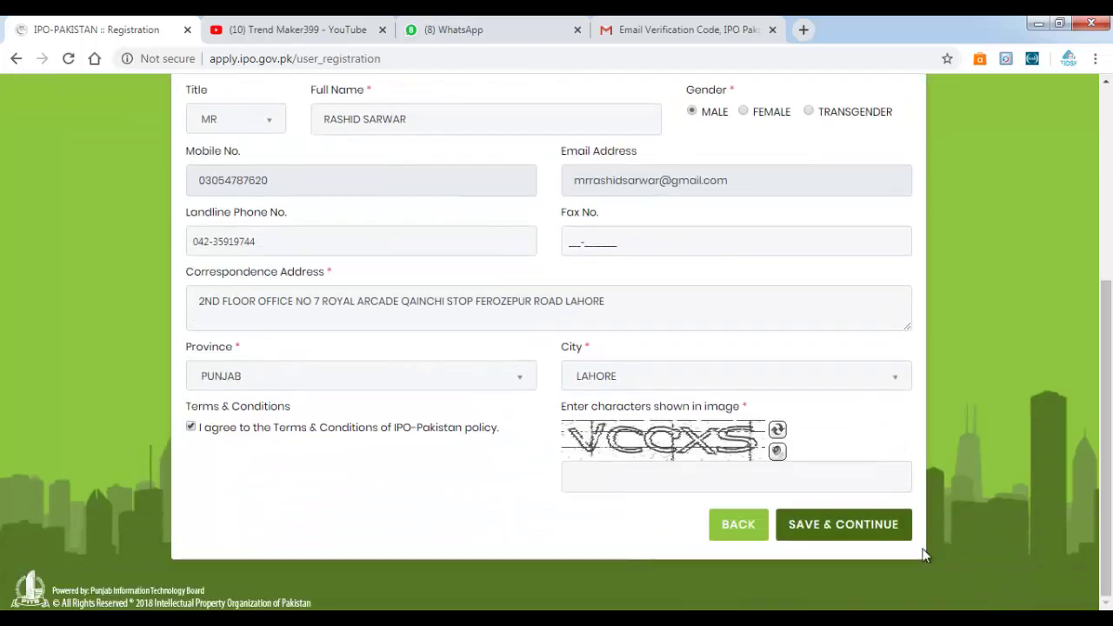
{"action": "mouse_move", "coordinate": [1111, 482]}
{"action": "left_mouse_down"}
{"action": "mouse_move", "coordinate": [1105, 235]}
{"action": "mouse_move", "coordinate": [1110, 487]}
{"action": "left_mouse_up"}
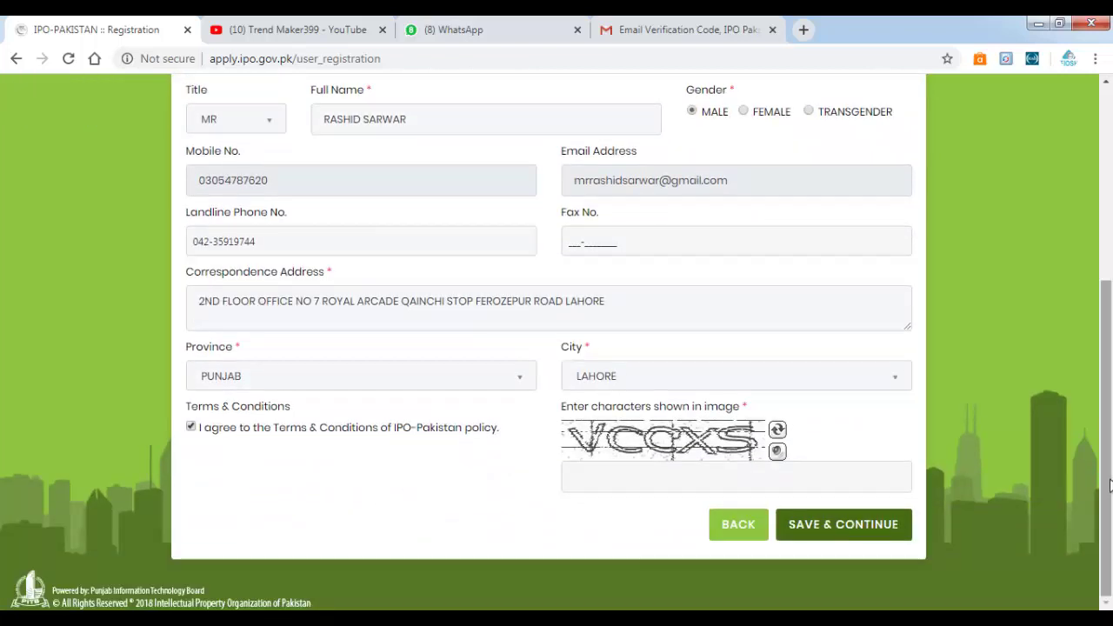